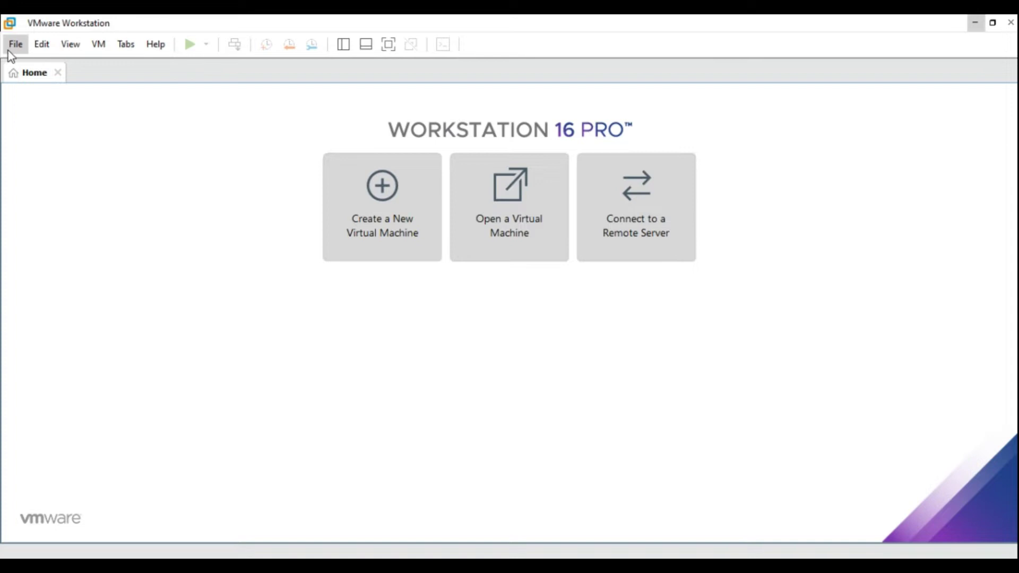
Import livenx-server-21.2.1-UBUNTU-small.ova from Downloads as a virtual machine named livenx
click(13, 48)
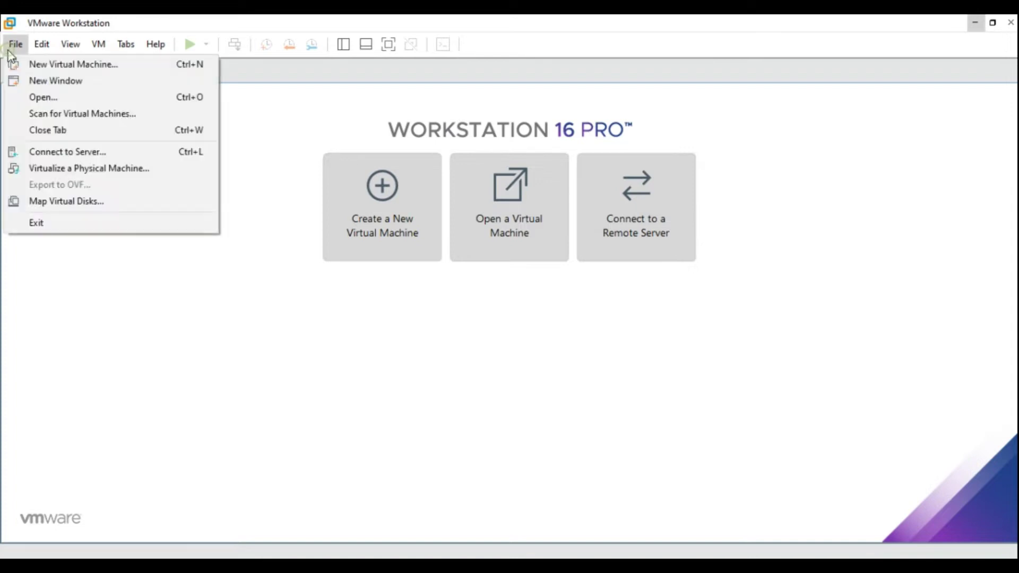
click(43, 99)
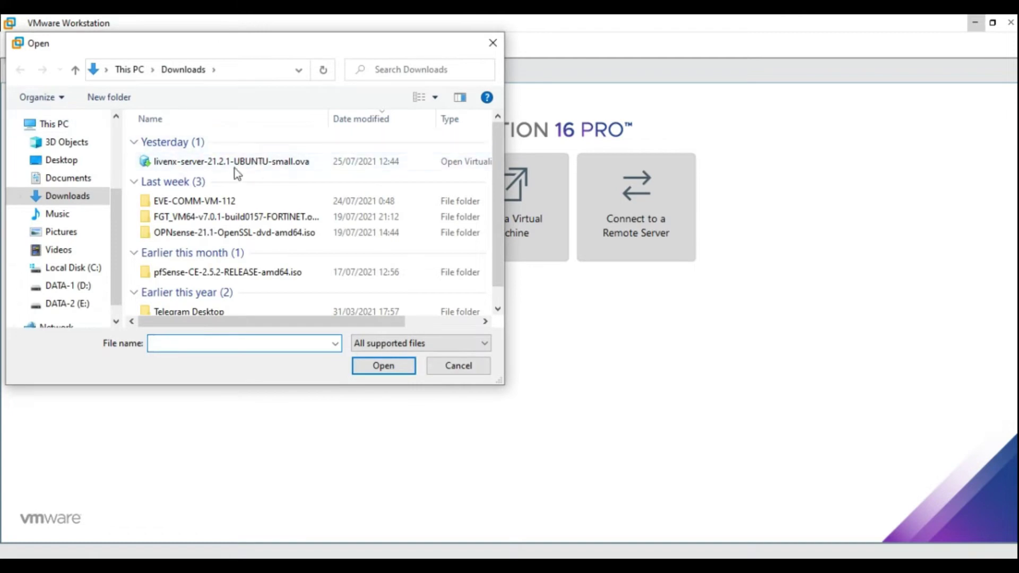
click(229, 163)
click(391, 367)
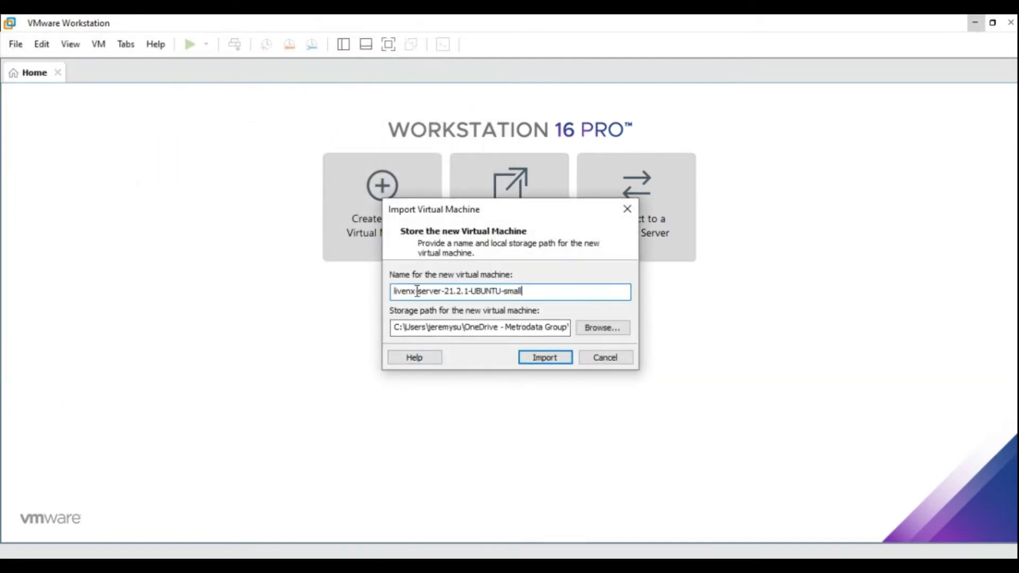
drag(416, 291, 589, 266)
key(BackSpace)
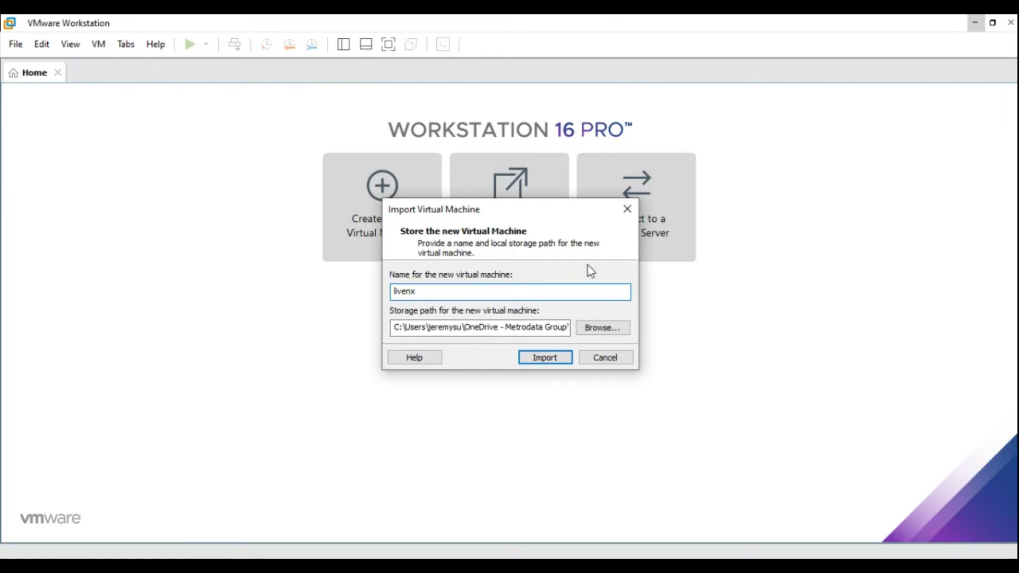
key(Return)
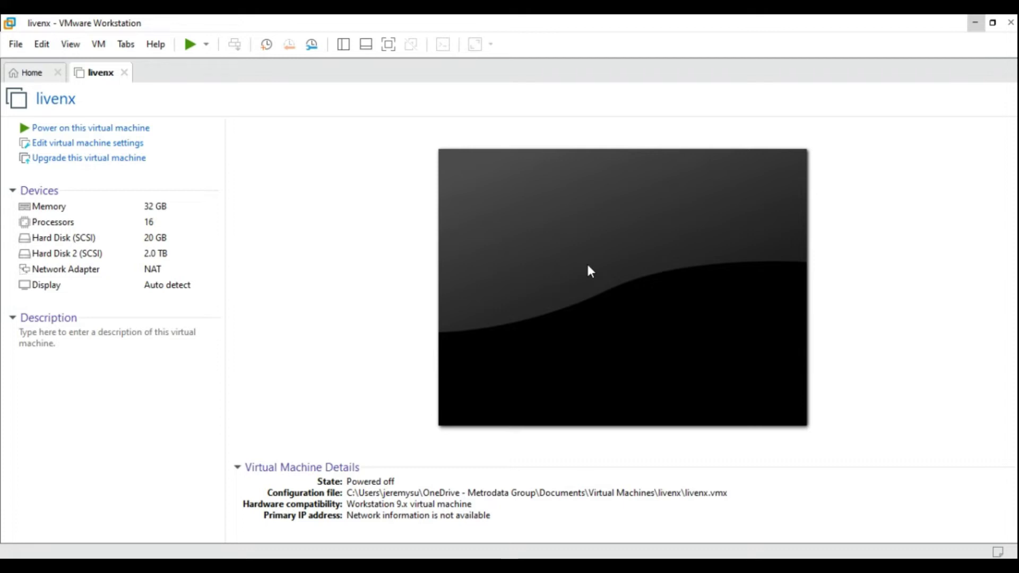
Set the livenx VM memory to 4 GB and processors to 1 with 2 cores
click(70, 143)
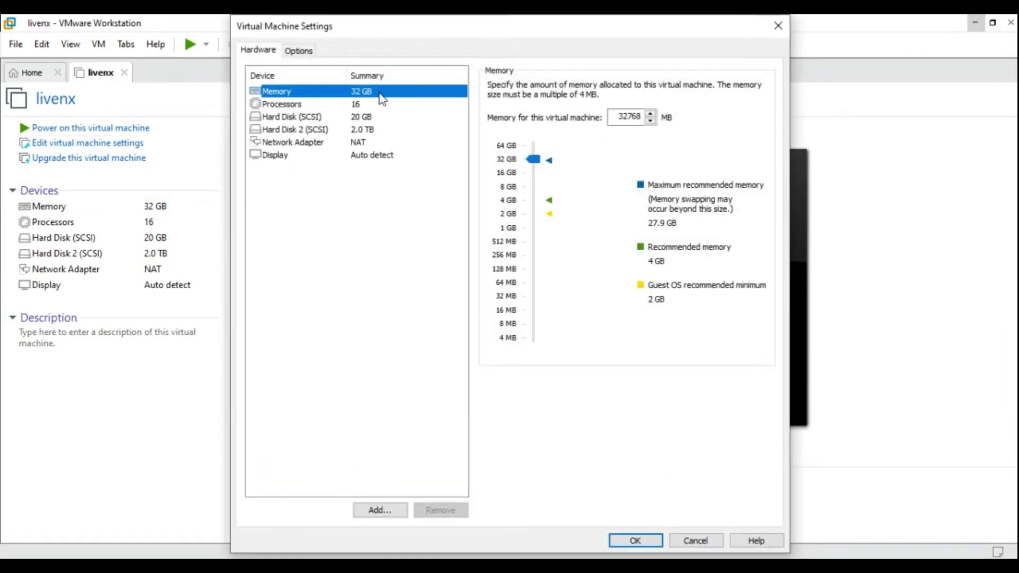
click(532, 197)
click(533, 201)
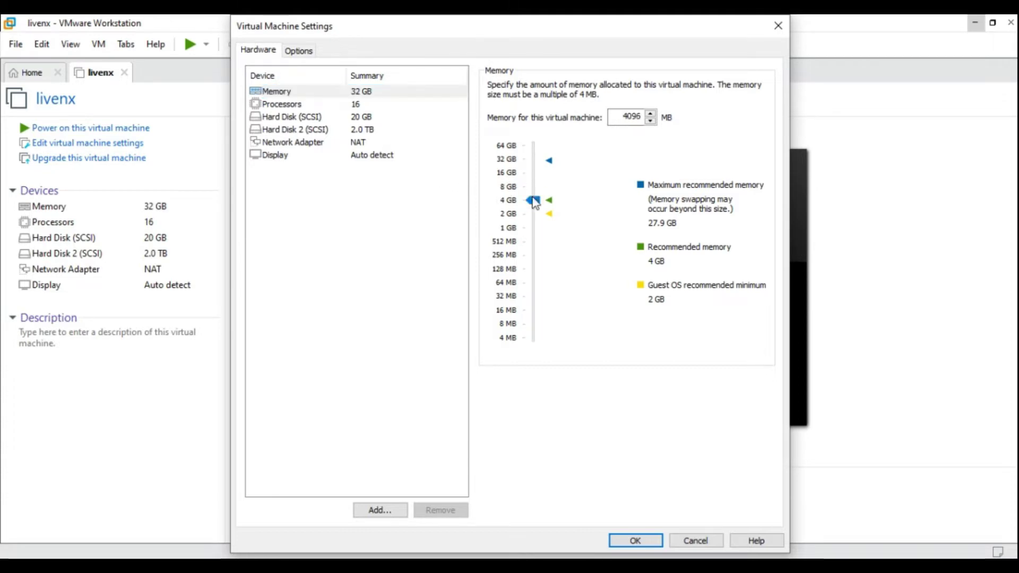
click(368, 105)
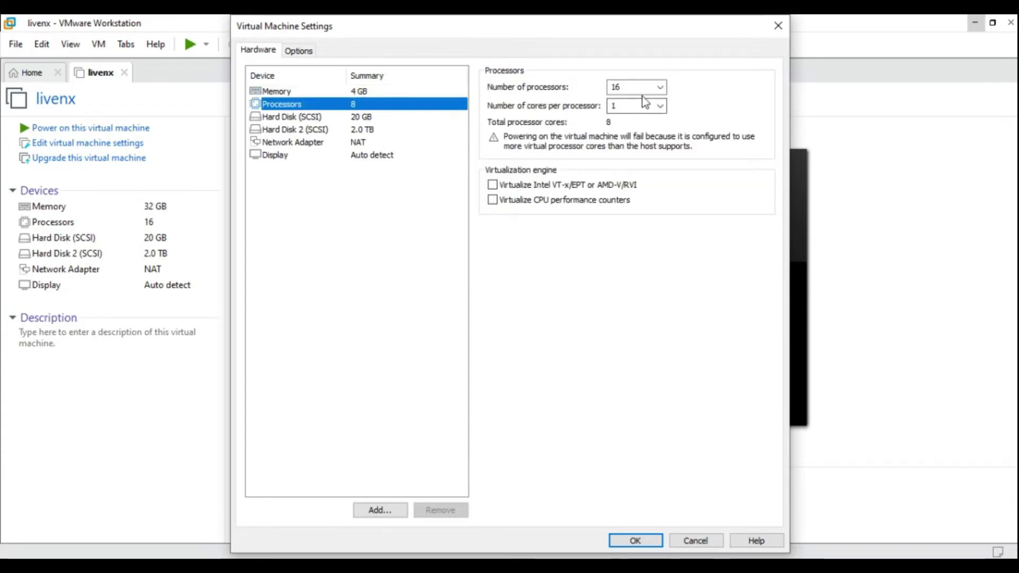
click(363, 130)
click(370, 106)
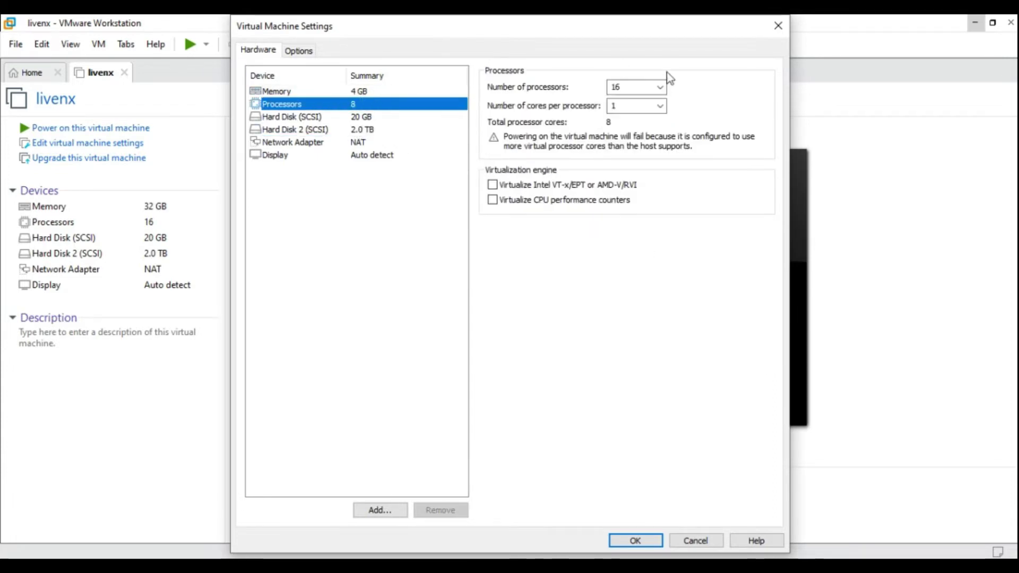
click(660, 88)
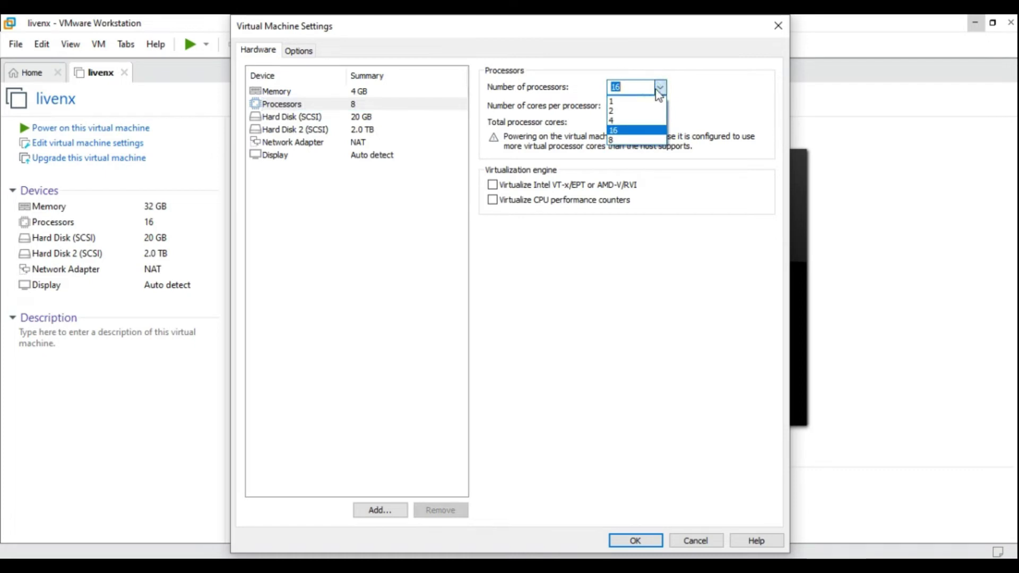
click(633, 101)
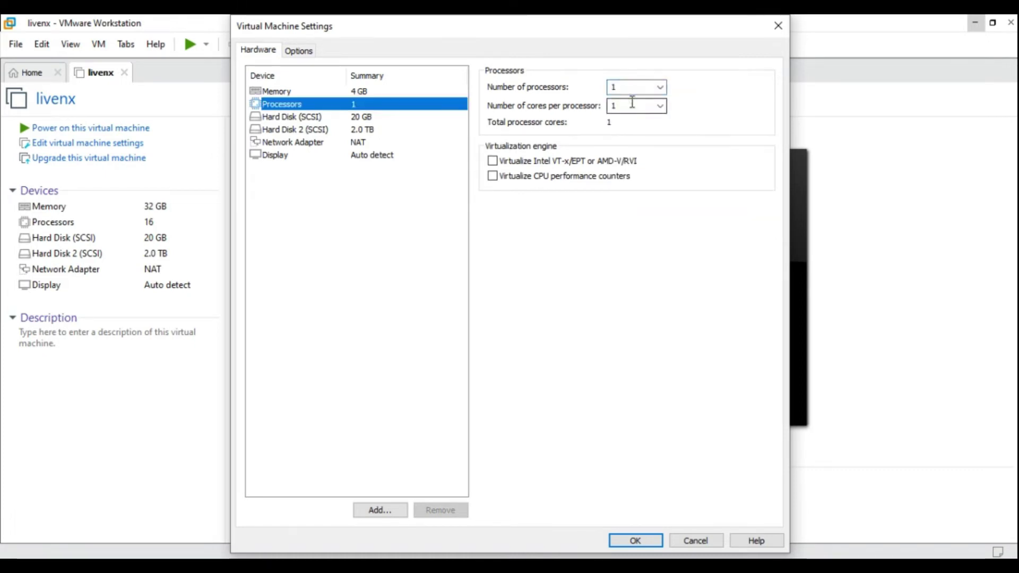
click(660, 106)
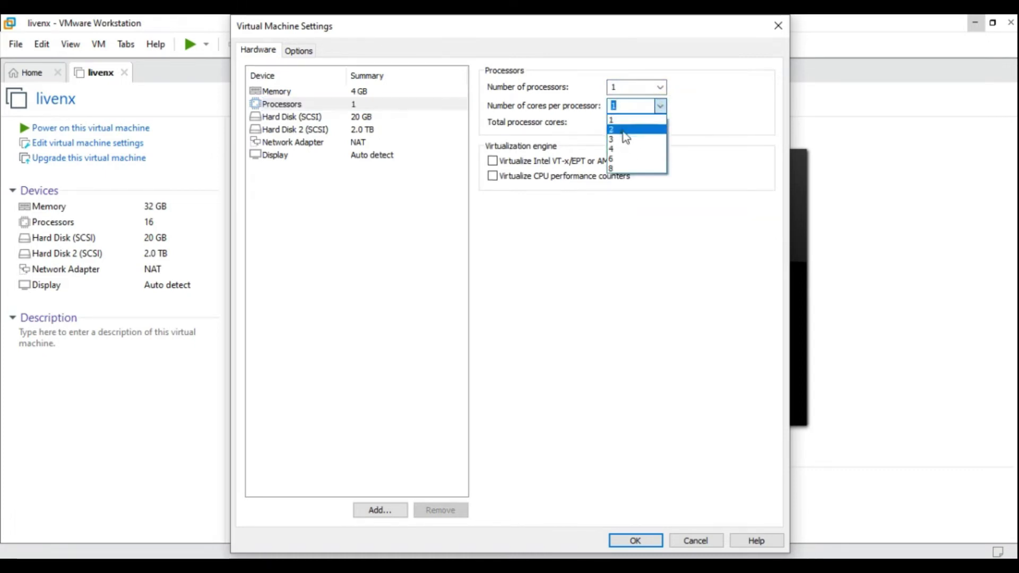
click(623, 129)
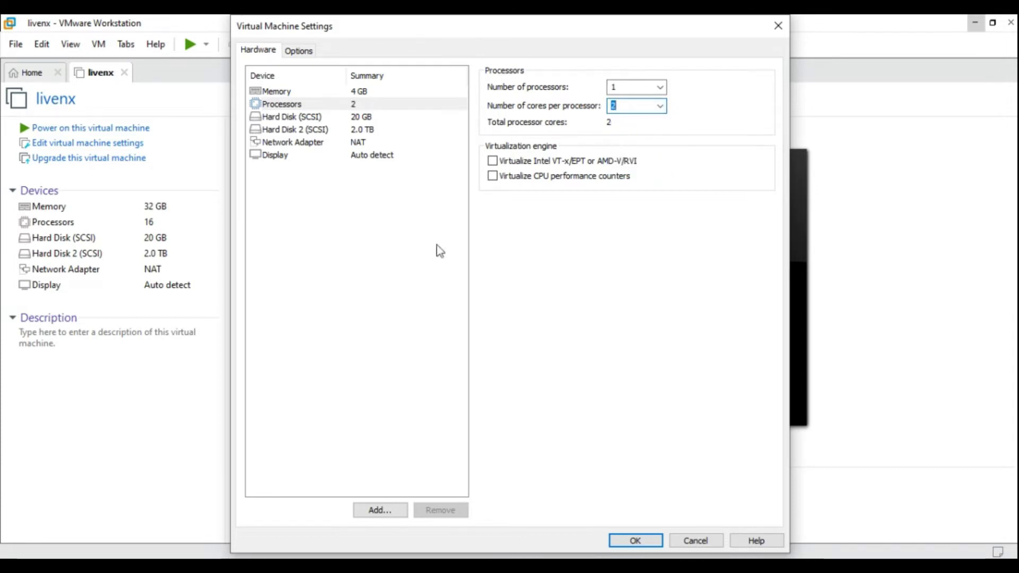
Set the network adapter to custom VMnet9 (NAT), apply the settings, and power on the VM
click(380, 129)
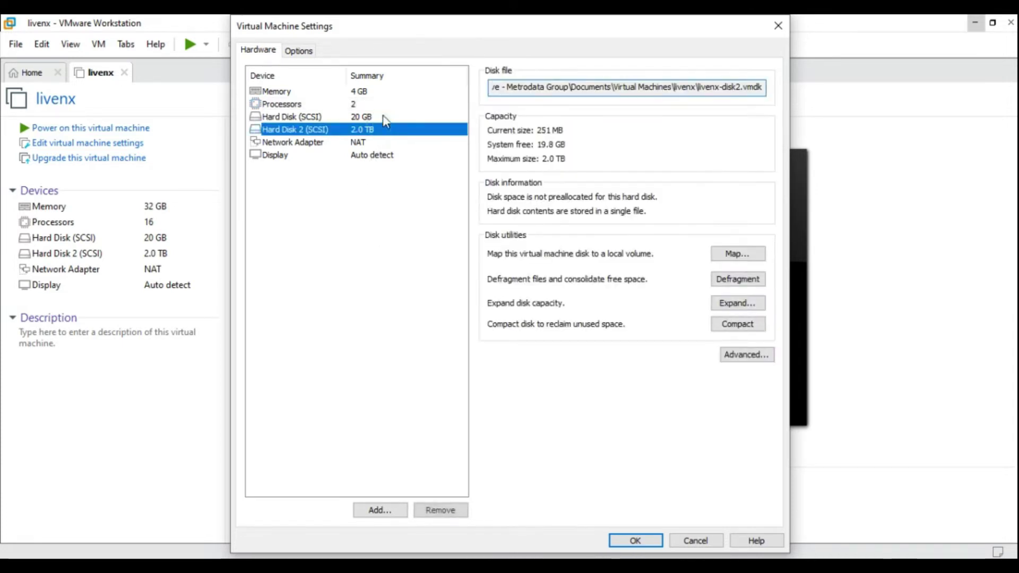
click(383, 117)
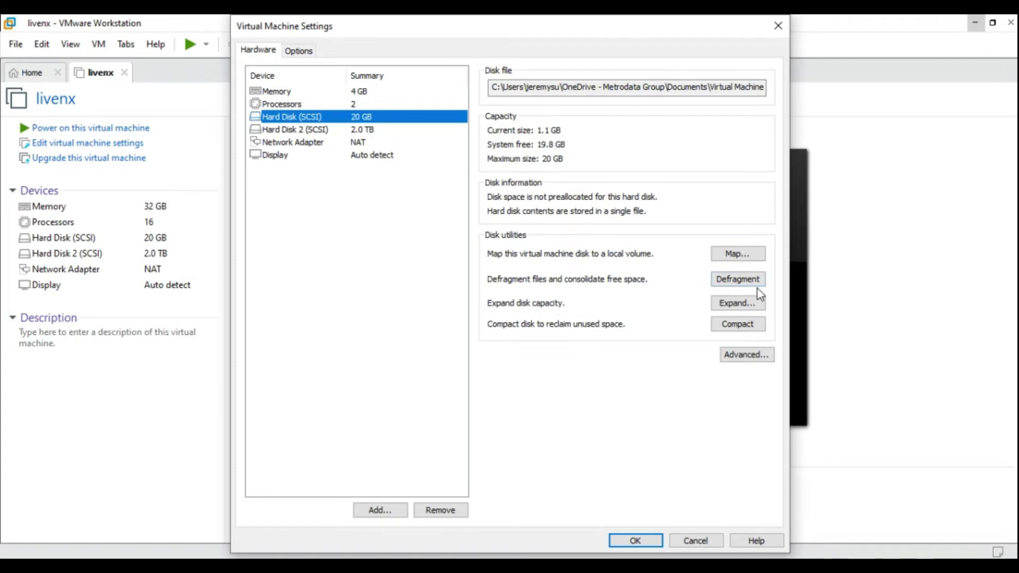
click(400, 130)
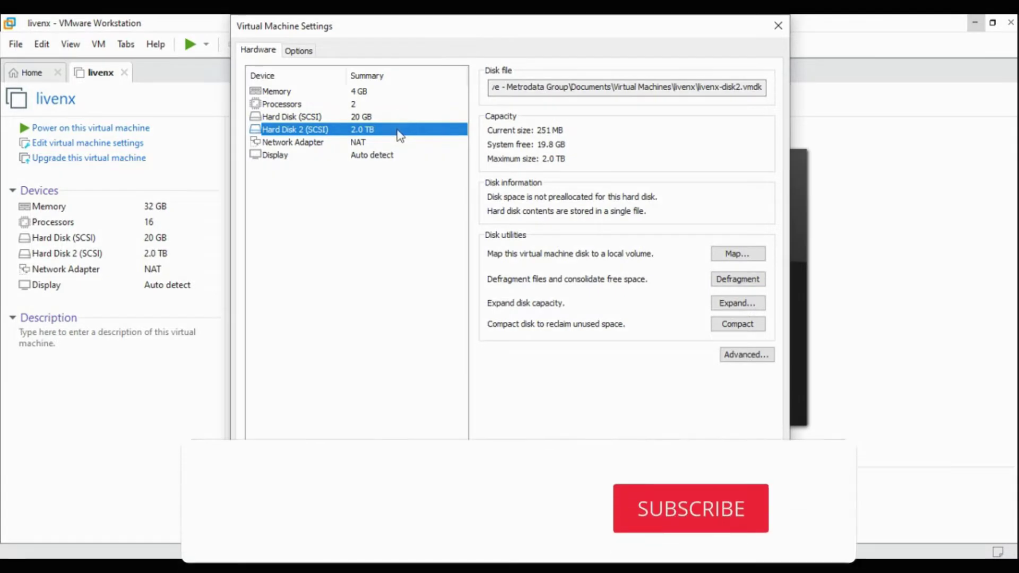
click(383, 141)
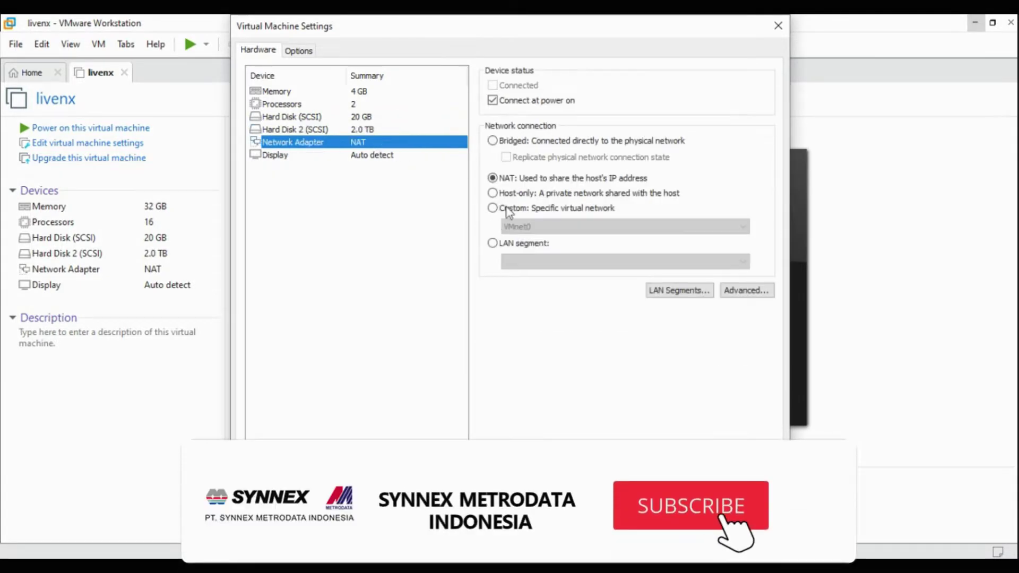
click(509, 208)
click(524, 229)
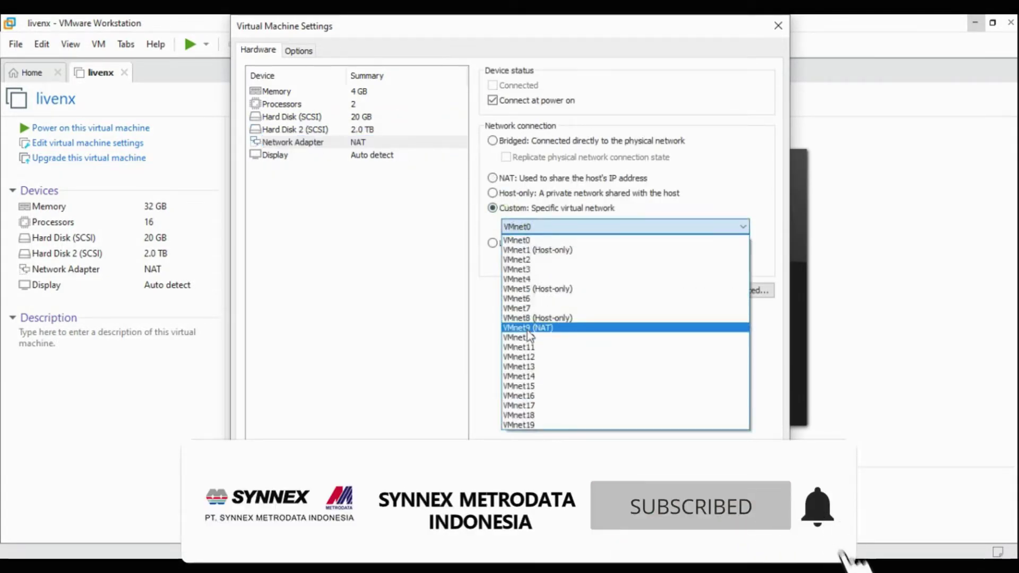
click(528, 329)
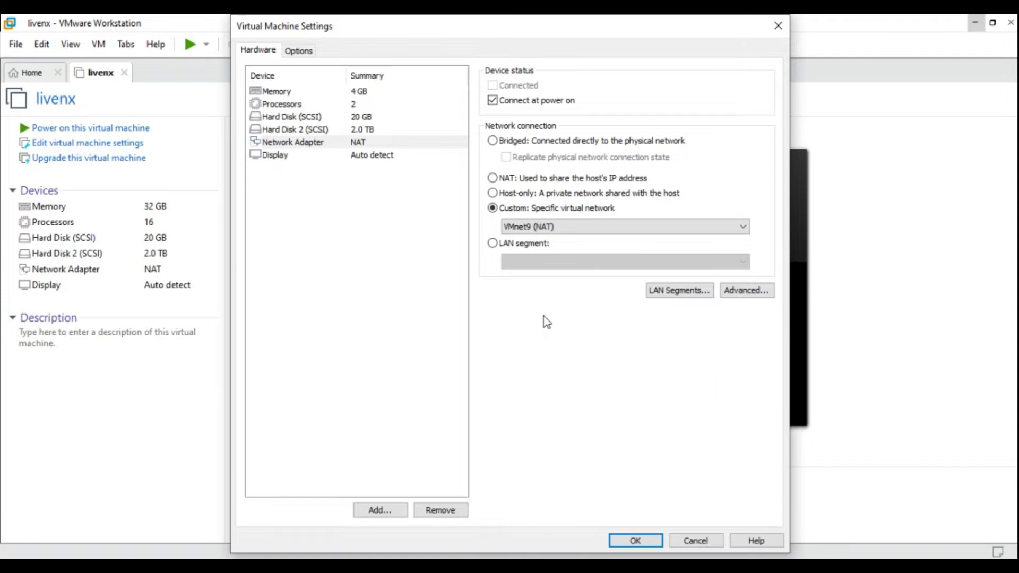
click(647, 542)
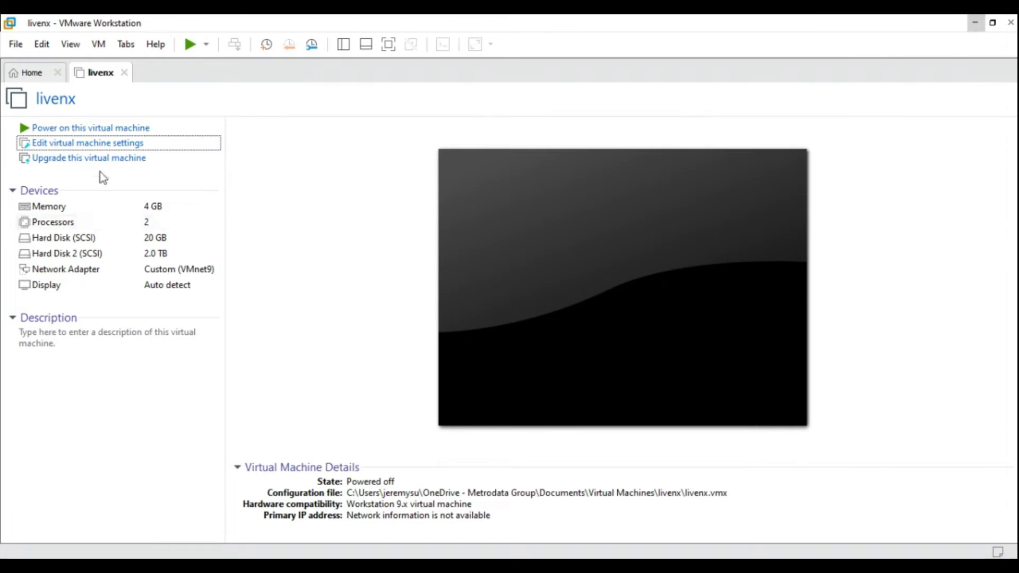
click(88, 131)
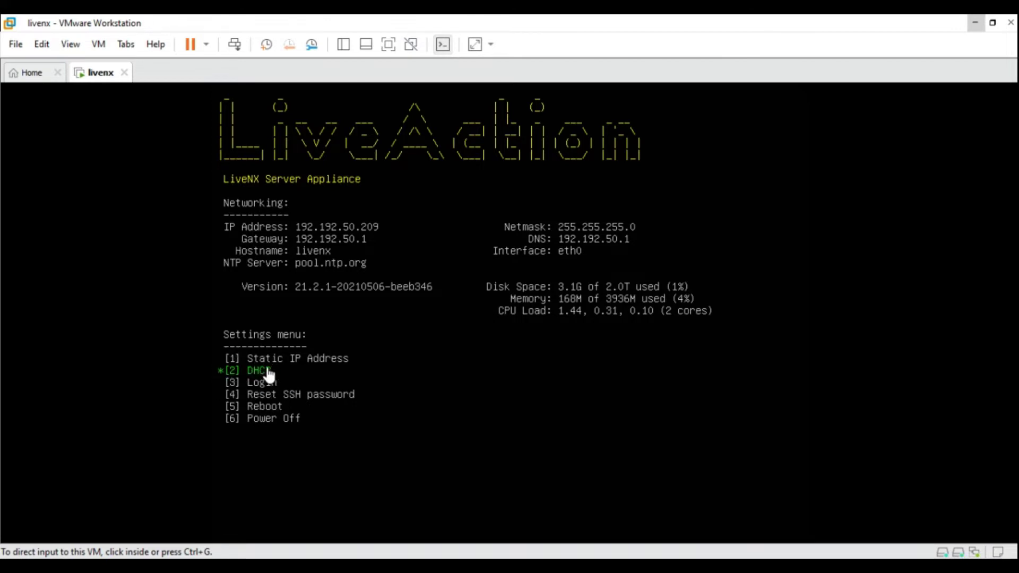
Choose the Static IP option, authenticate as admin, and set hostname livenx.primary, keeping NTP pool.ntp.org
click(423, 326)
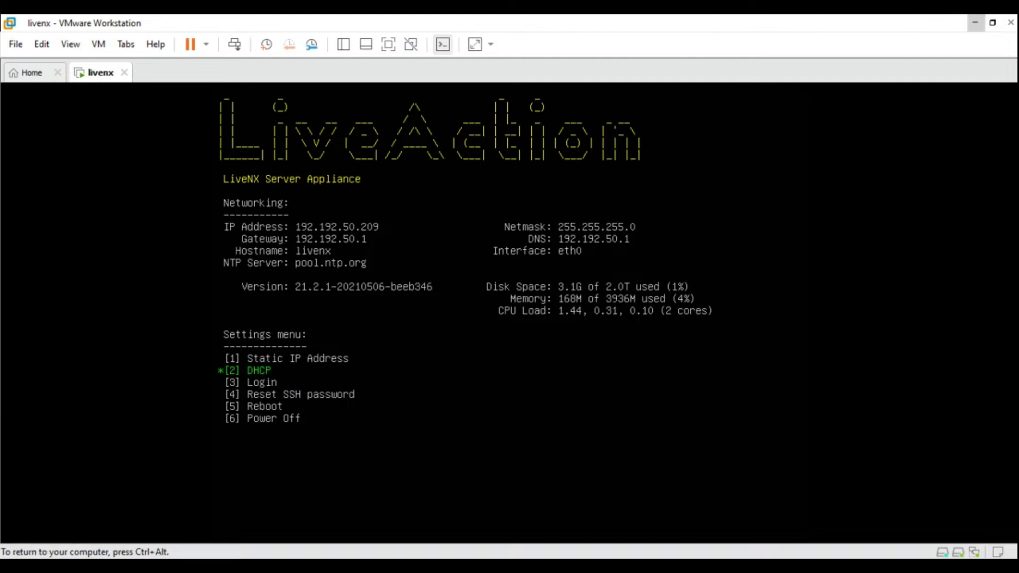
key(1)
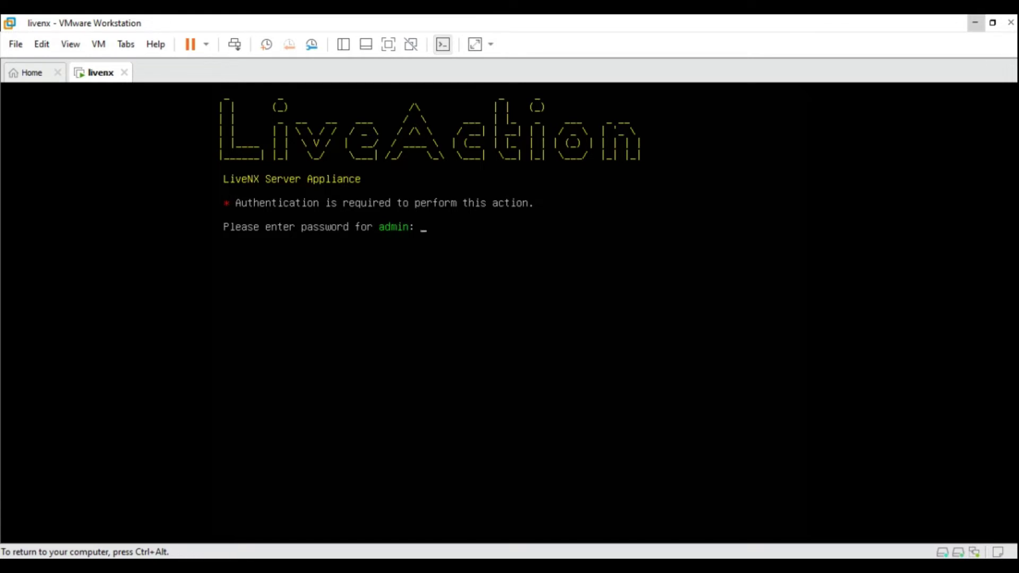
key(Return)
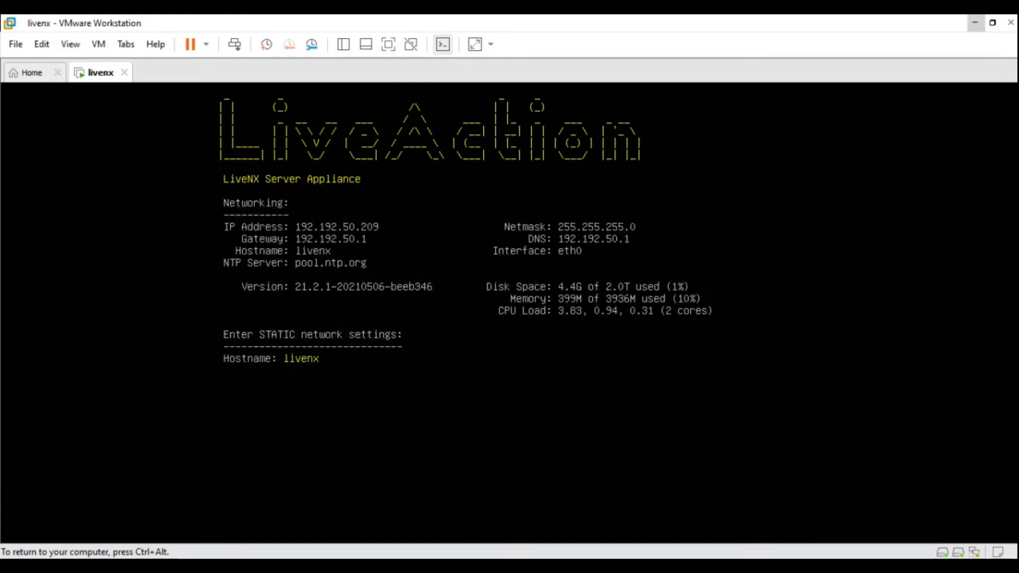
text(.)
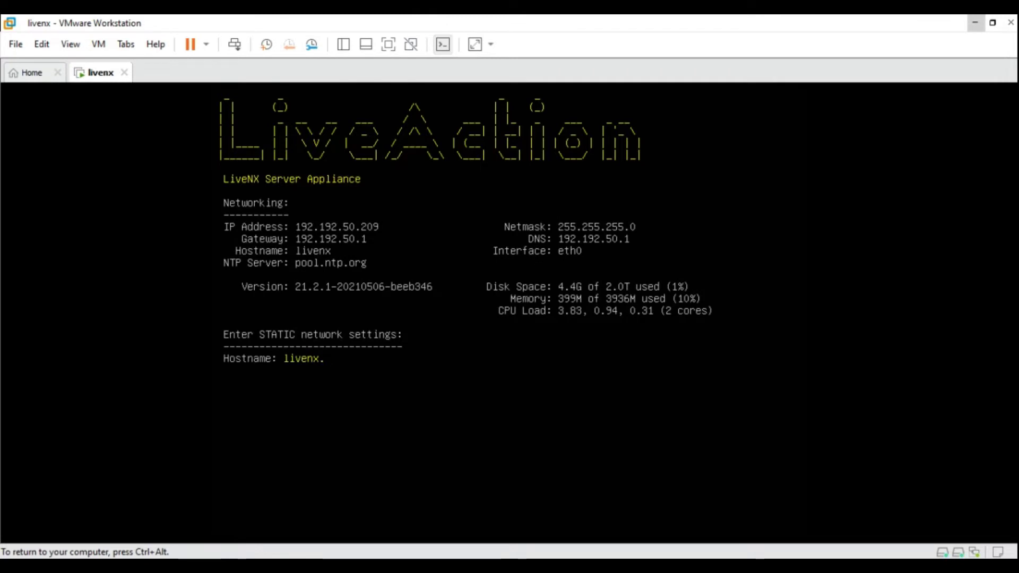
text(primary)
key(Return)
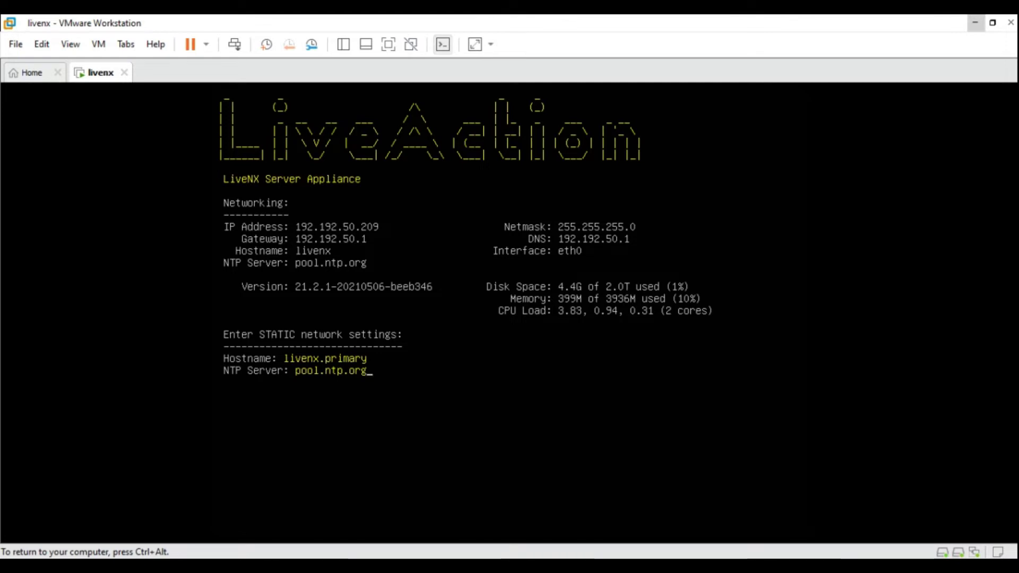
key(Return)
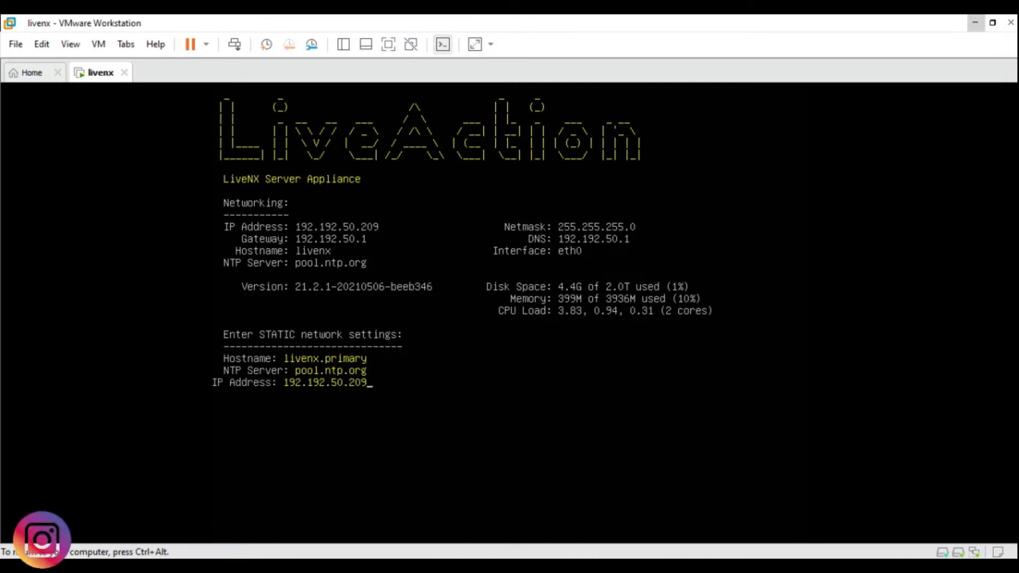
Set IP 192.192.50.99, keep netmask 255.255.255.0 and gateway/DNS 192.192.50.1, and save
key(BackSpace)
key(BackSpace)
key(BackSpace)
text(99)
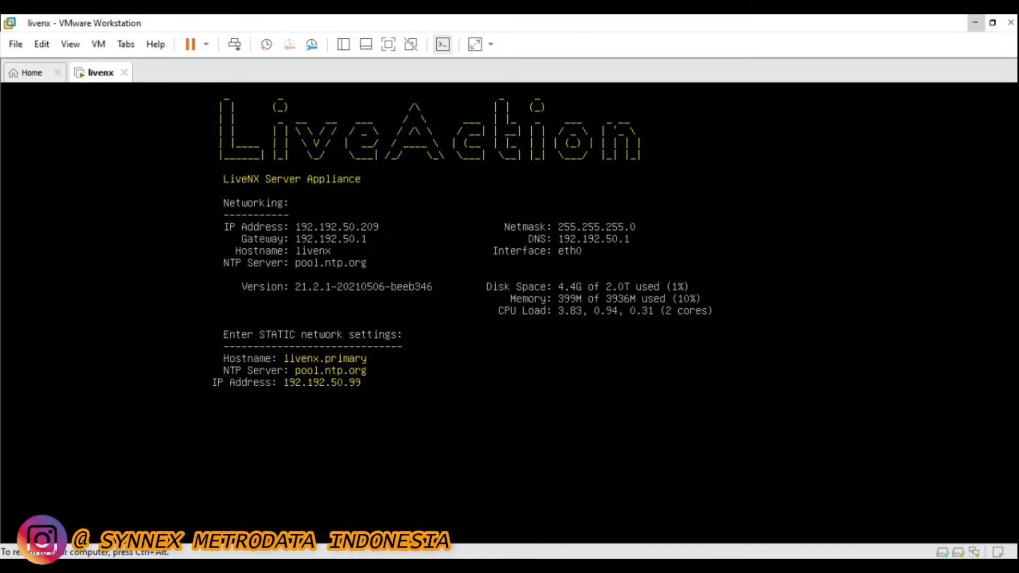
key(Return)
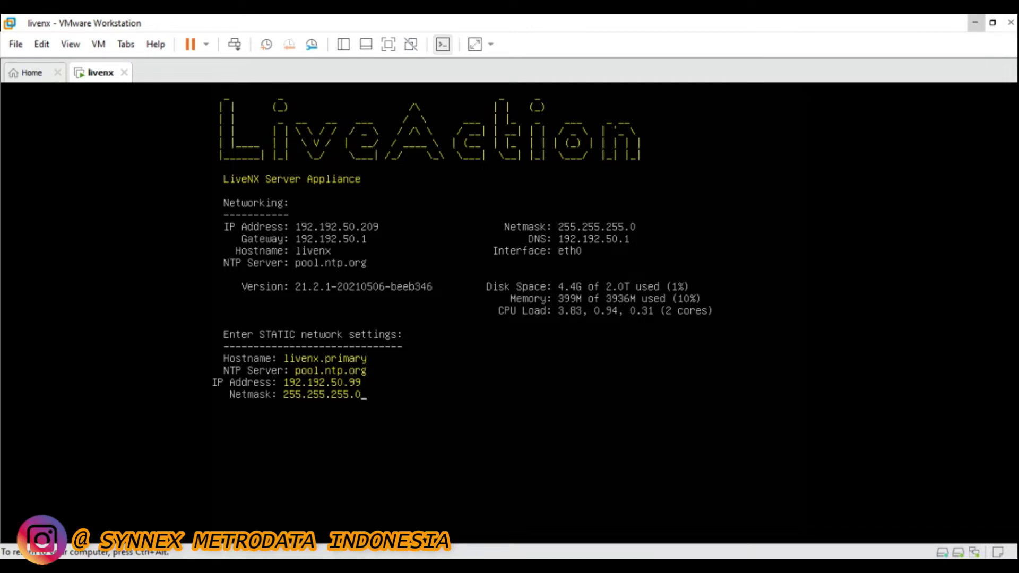
key(Return)
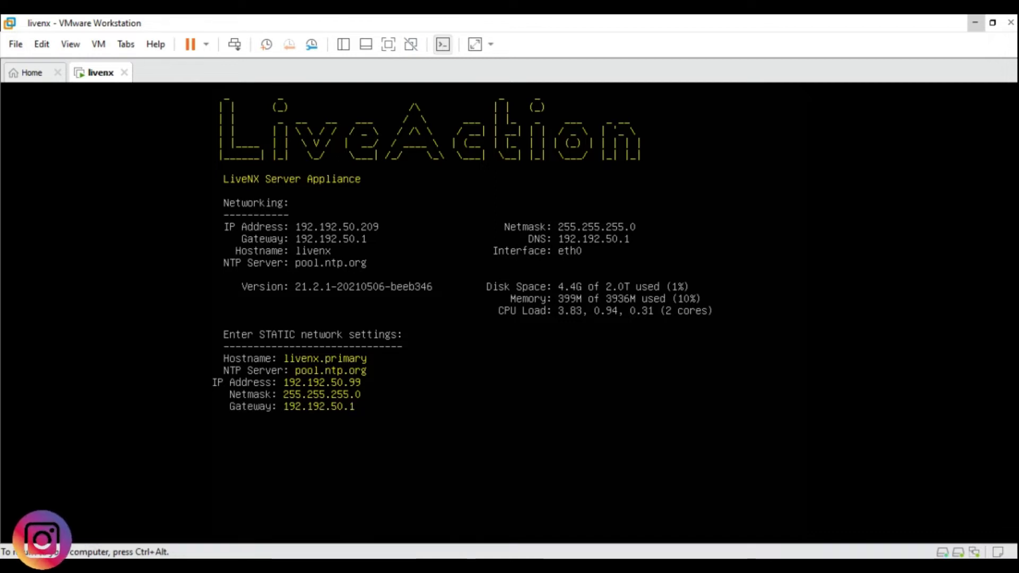
key(Return)
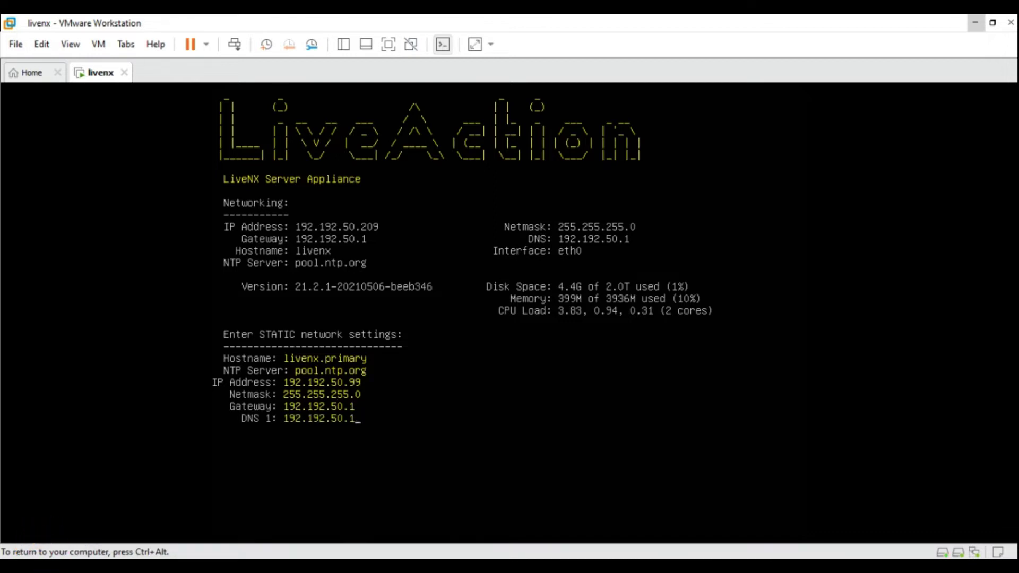
key(Return)
key(Return)
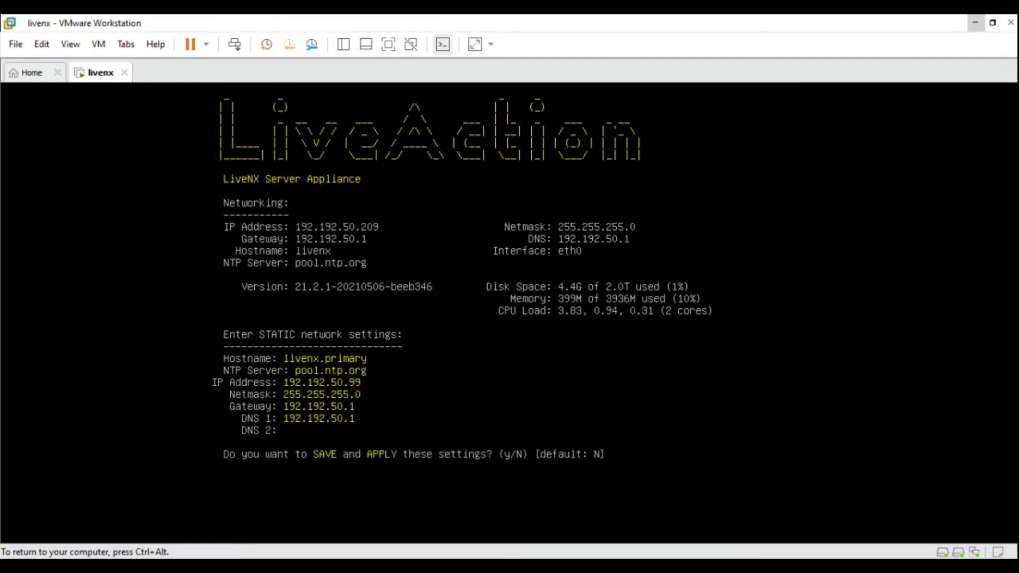
text(y)
key(Return)
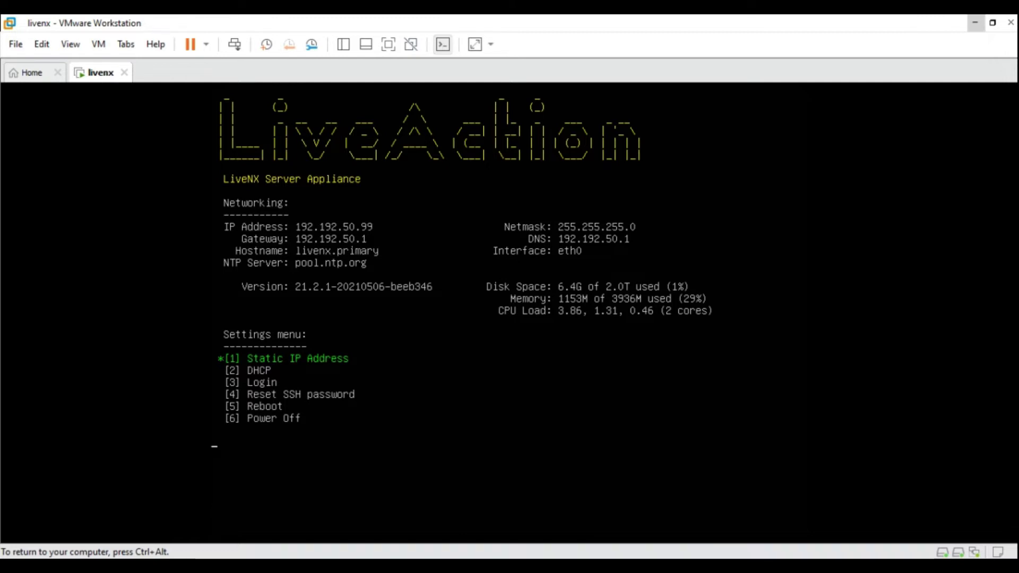
Choose Reboot, authenticate as admin, and confirm the appliance reboot with y
key(1)
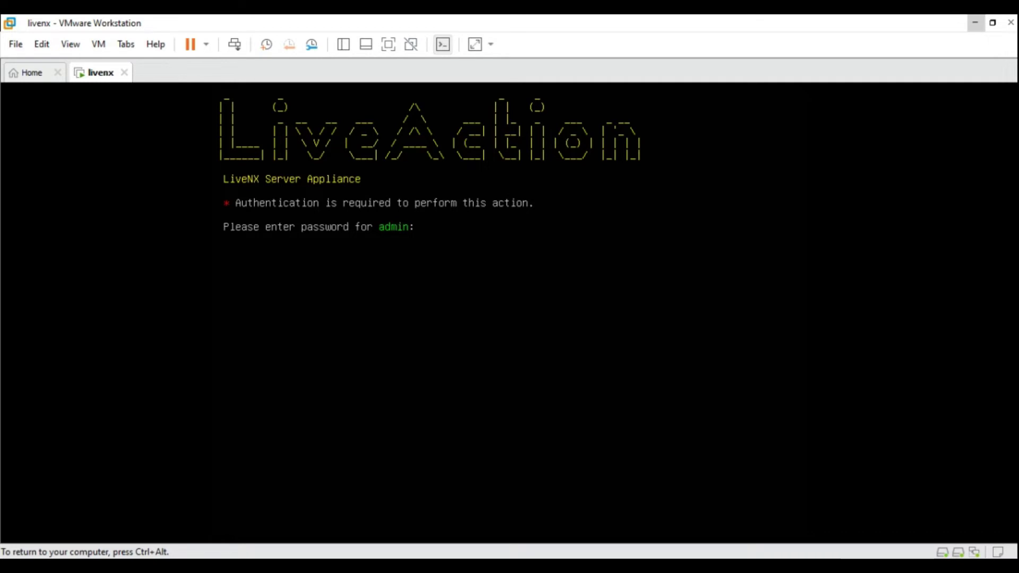
key(Return)
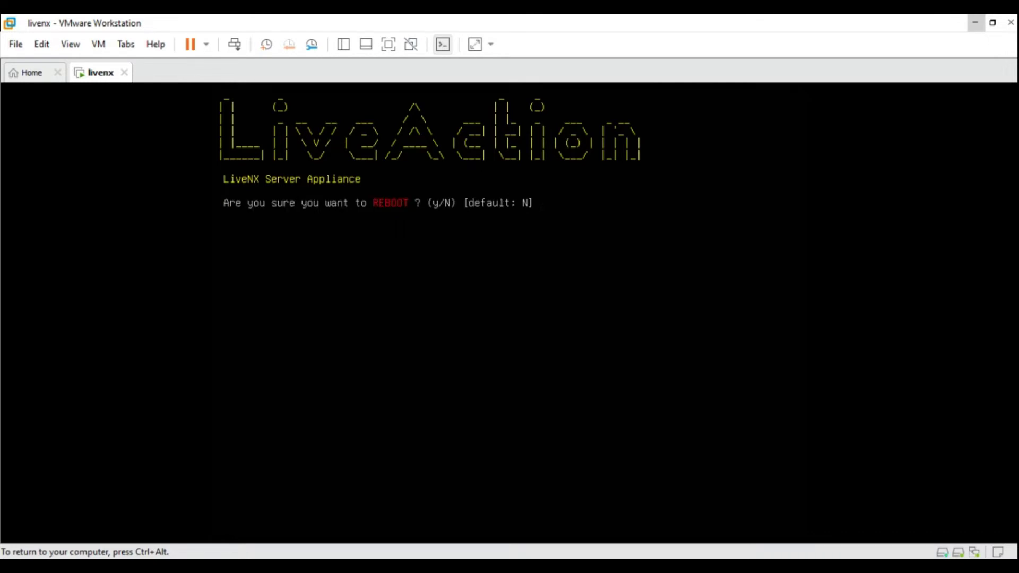
text(y)
key(Return)
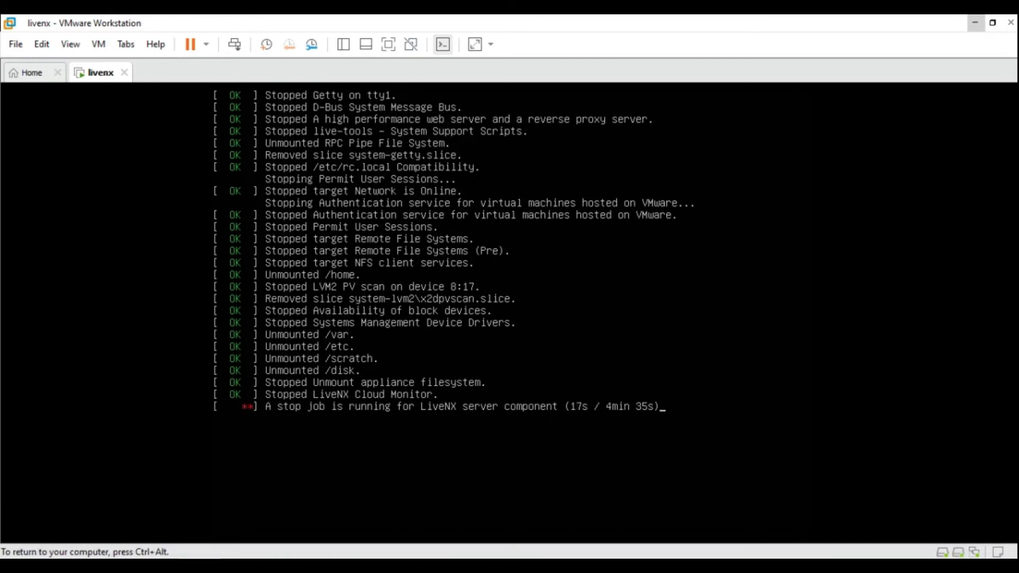
Release keyboard control from the VM with Ctrl+Alt while the appliance reboots
key(ctrl+alt)
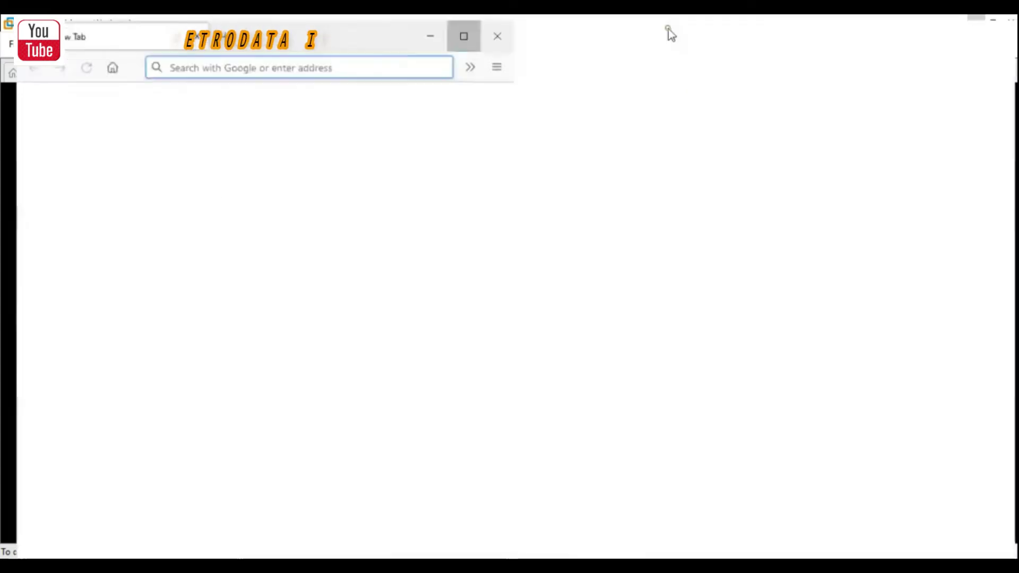
click(292, 61)
text(w)
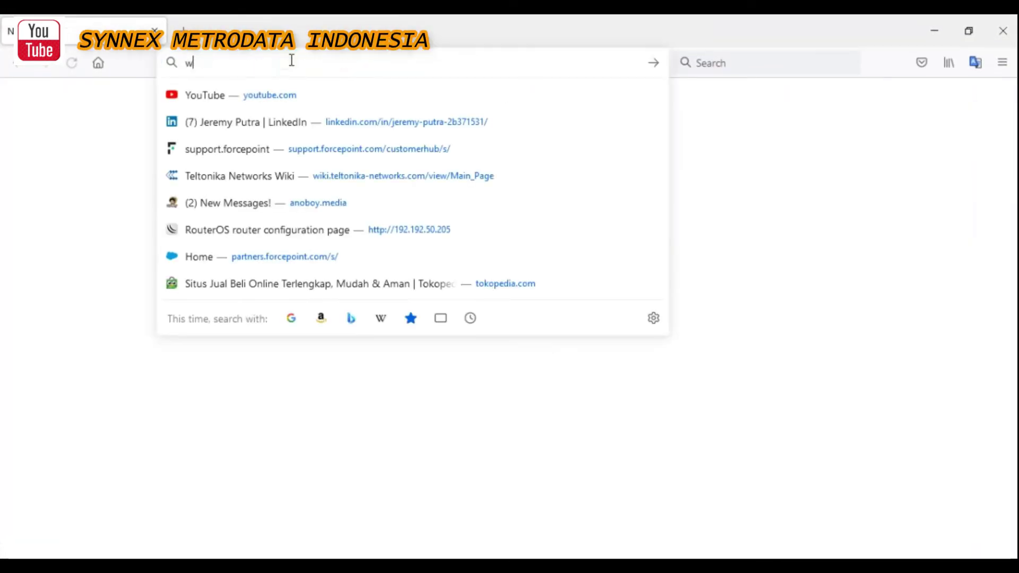
text(ww.livea)
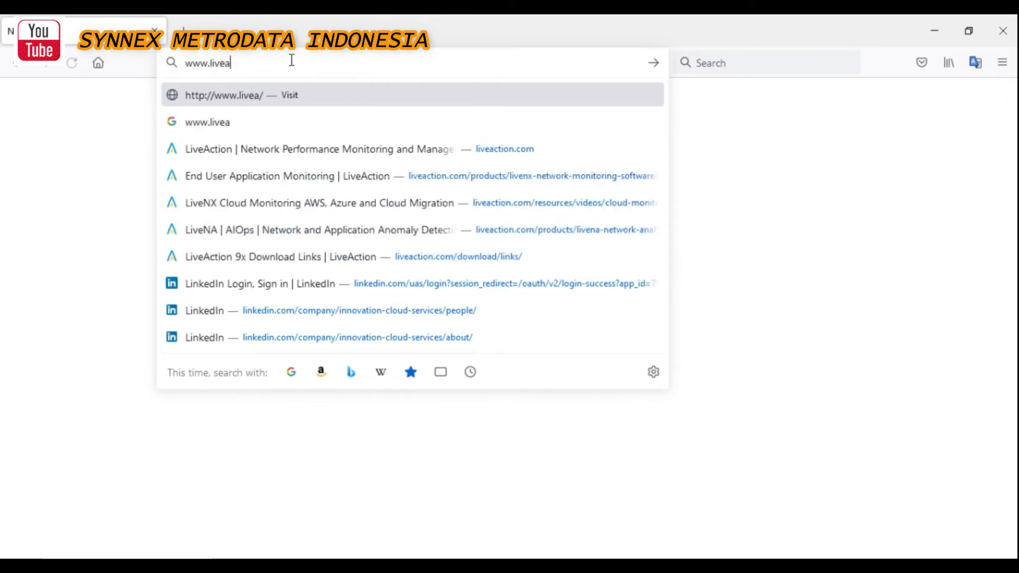
text(ction.com/donwlo)
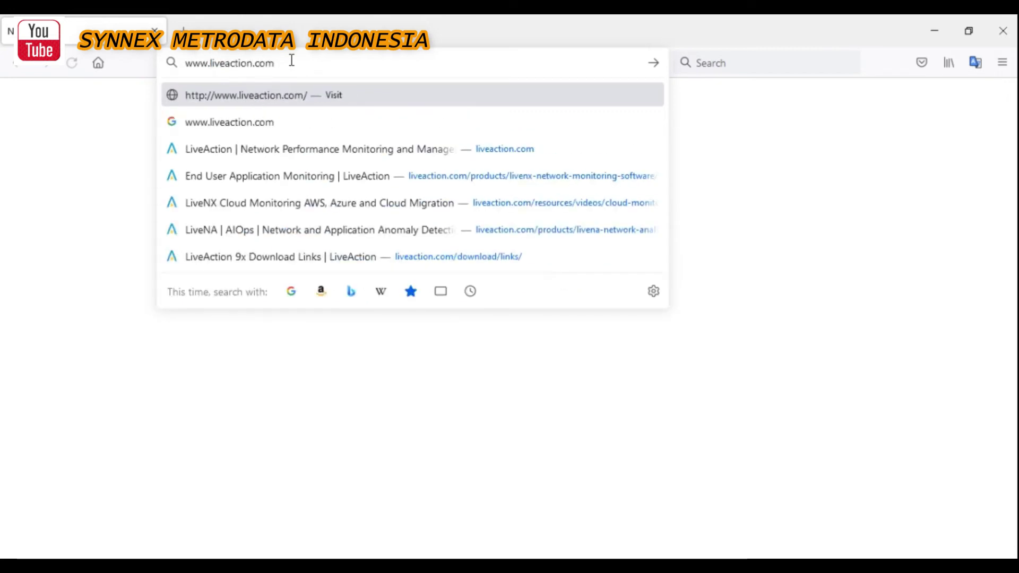
key(BackSpace)
key(BackSpace)
key(BackSpace)
key(BackSpace)
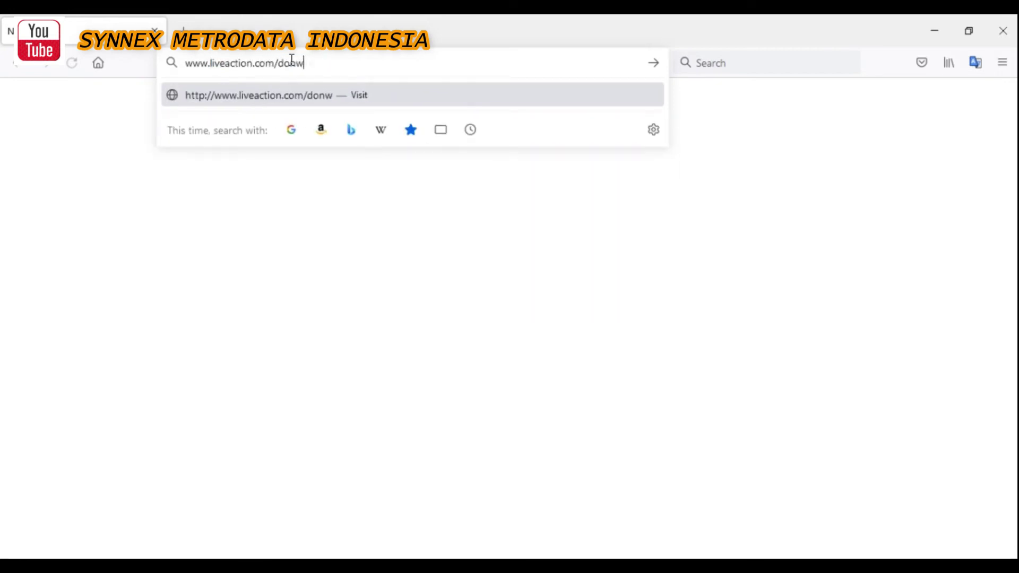
text(wnload/l)
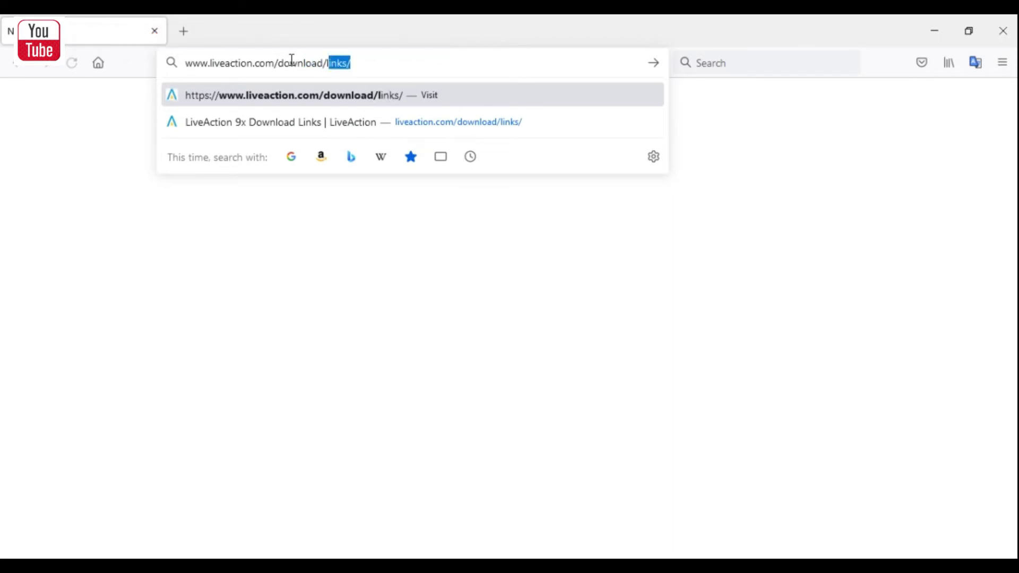
key(Right)
key(Return)
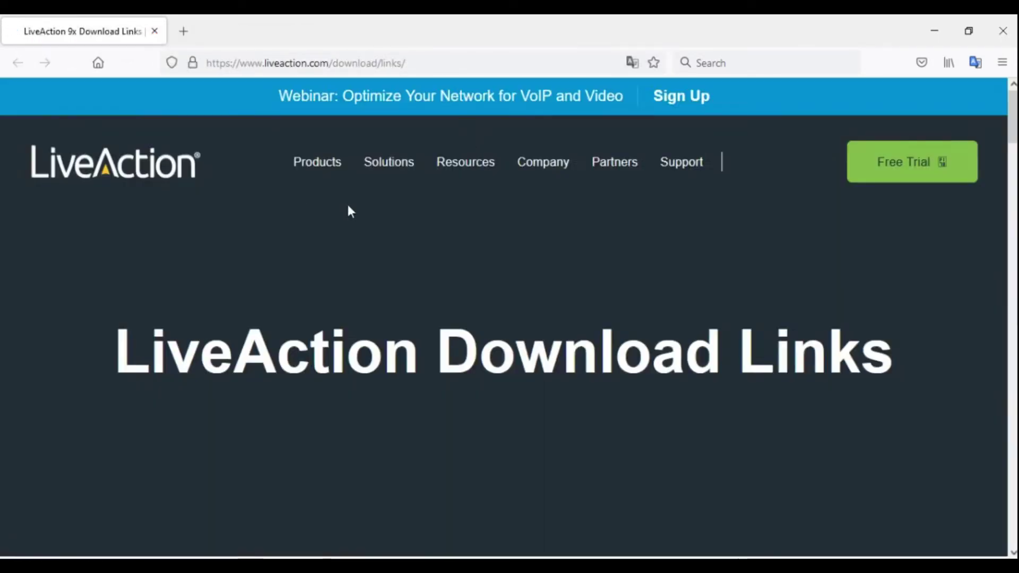
Expand the LiveNX 21.2.1 release and scroll to its LiveNX Server OVA/OVF downloads
scroll(394, 234, down, 5)
scroll(396, 234, down, 8)
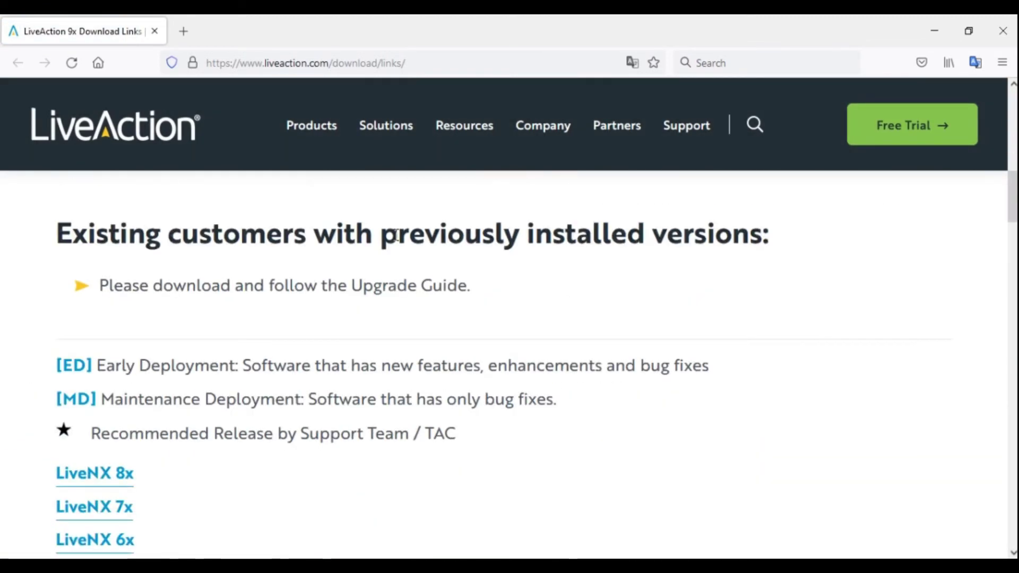
scroll(193, 252, down, 4)
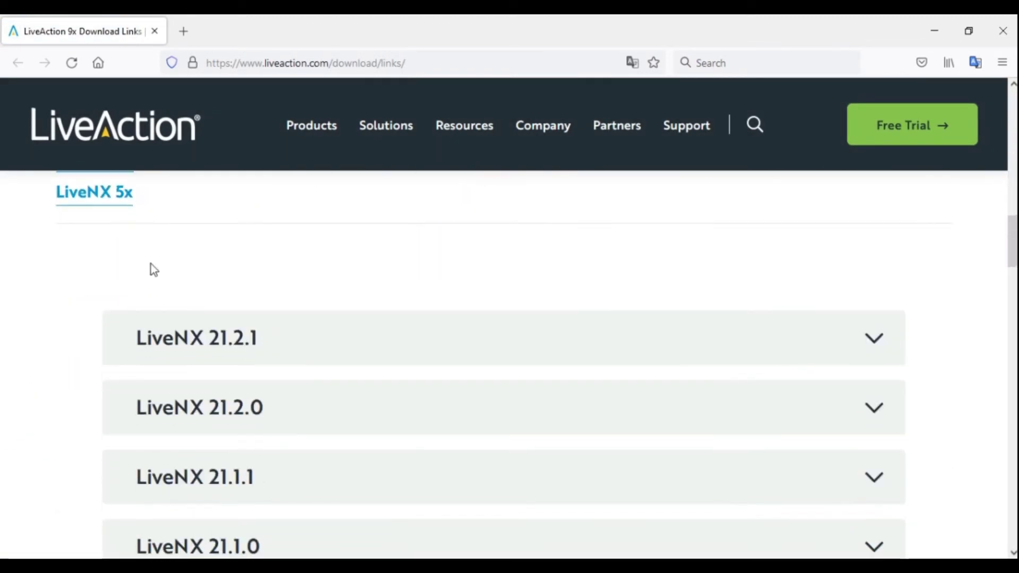
scroll(150, 269, up, 4)
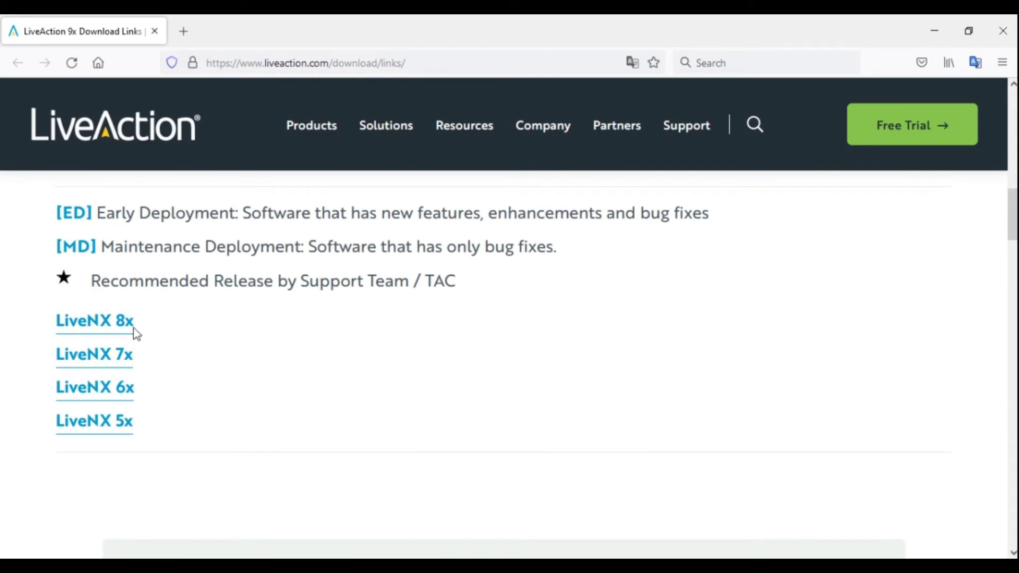
scroll(290, 277, down, 4)
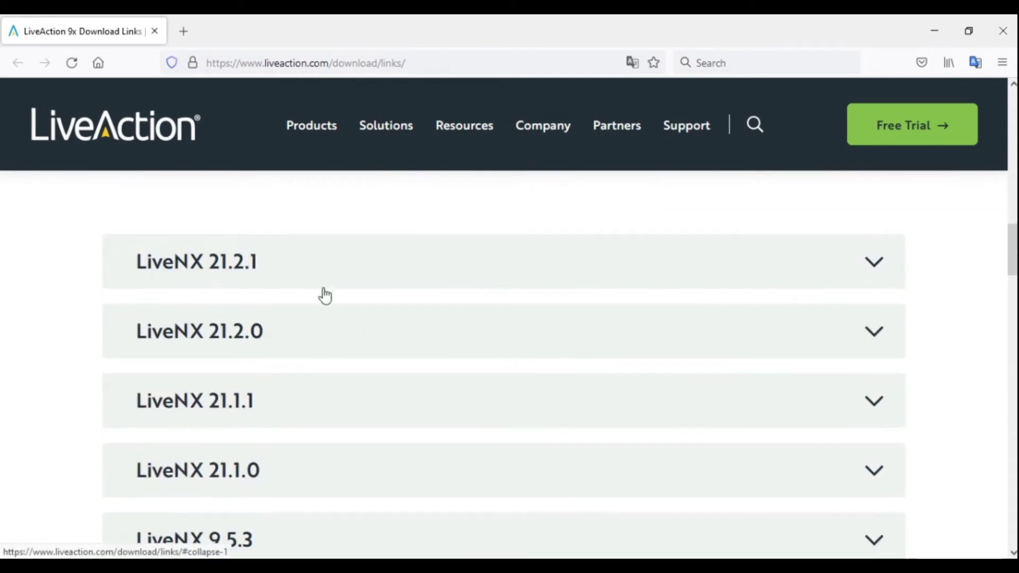
scroll(323, 293, down, 6)
scroll(238, 350, up, 1)
scroll(239, 372, up, 3)
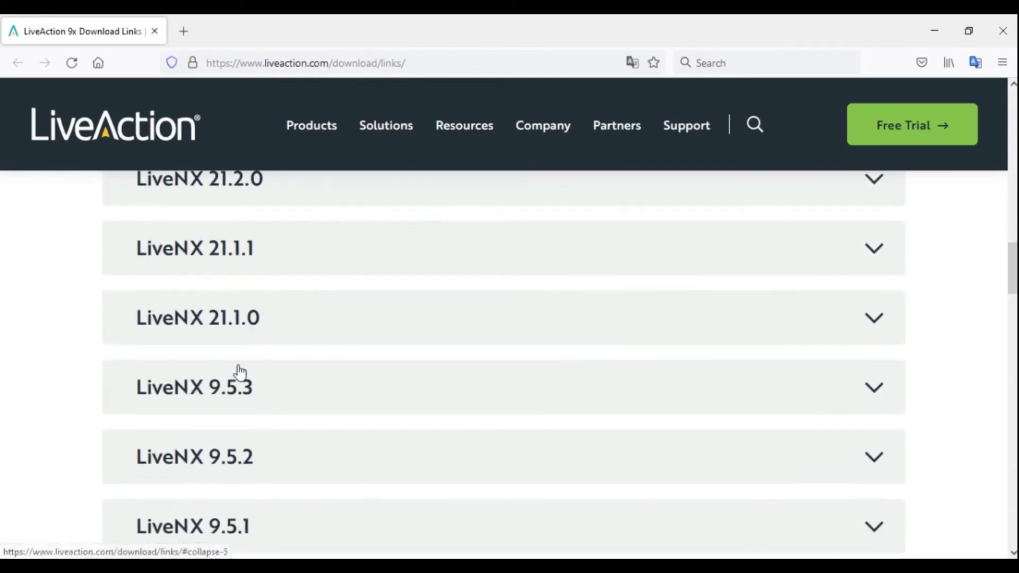
scroll(250, 326, up, 1)
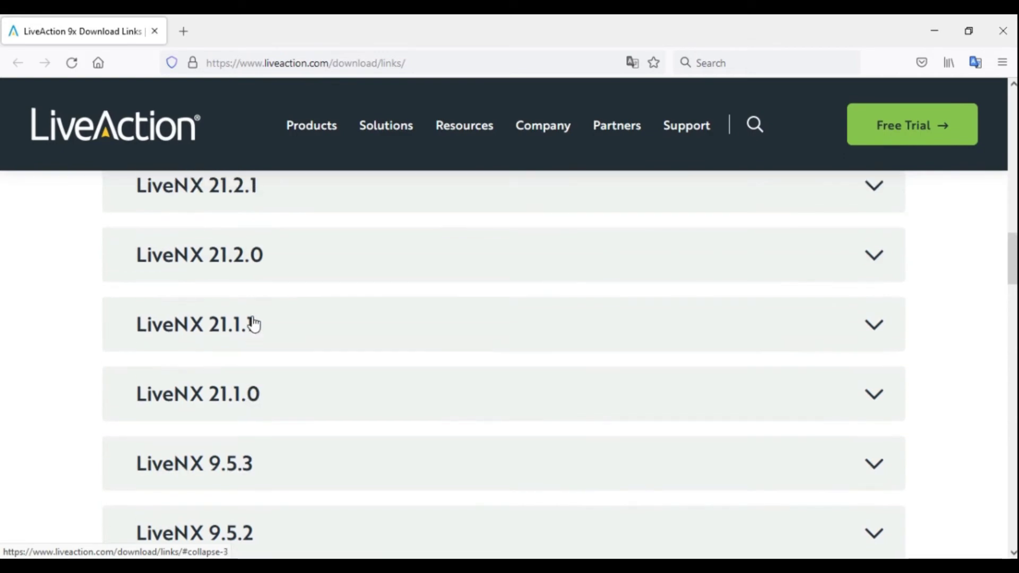
scroll(356, 223, up, 3)
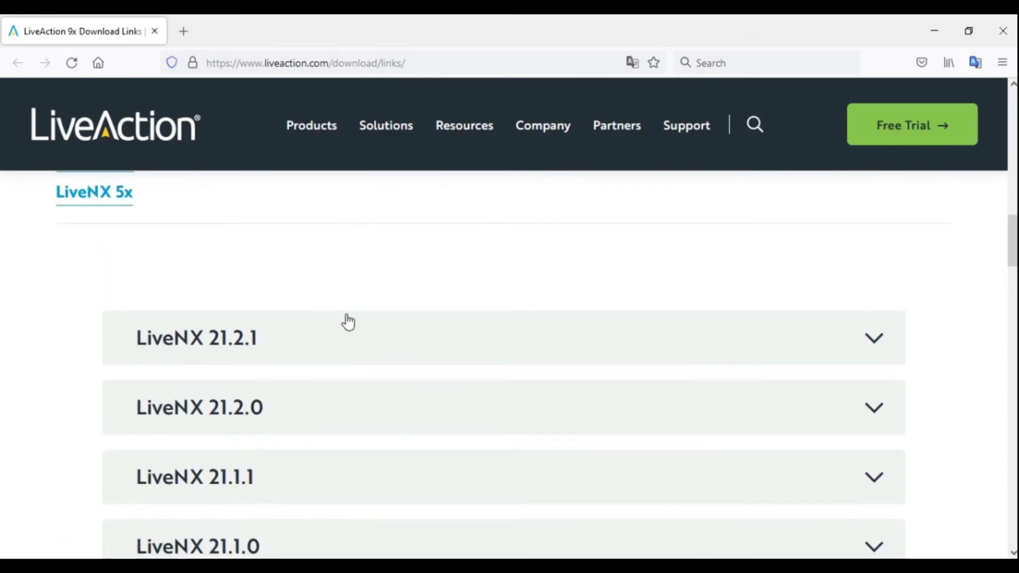
click(874, 344)
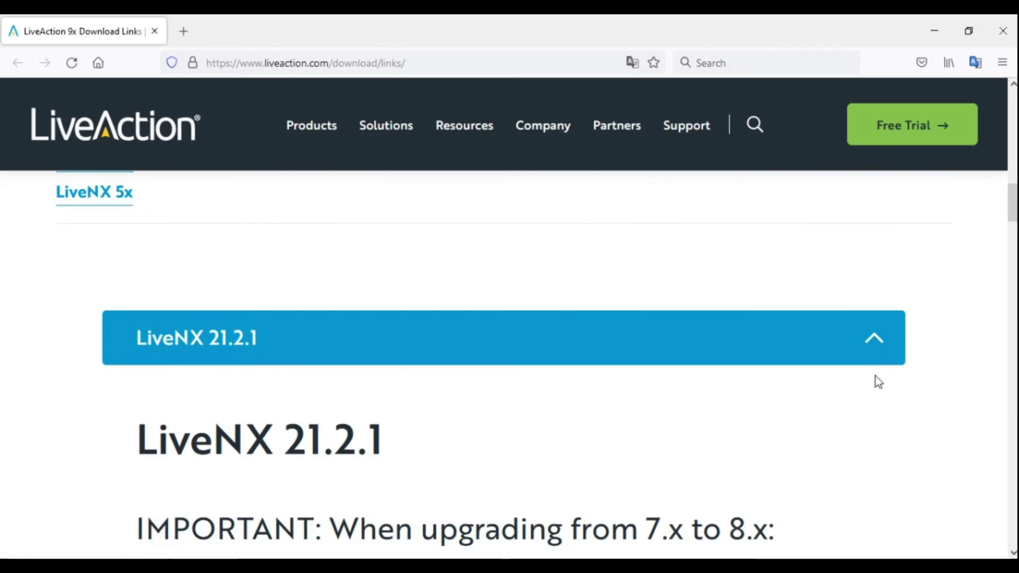
scroll(390, 387, down, 9)
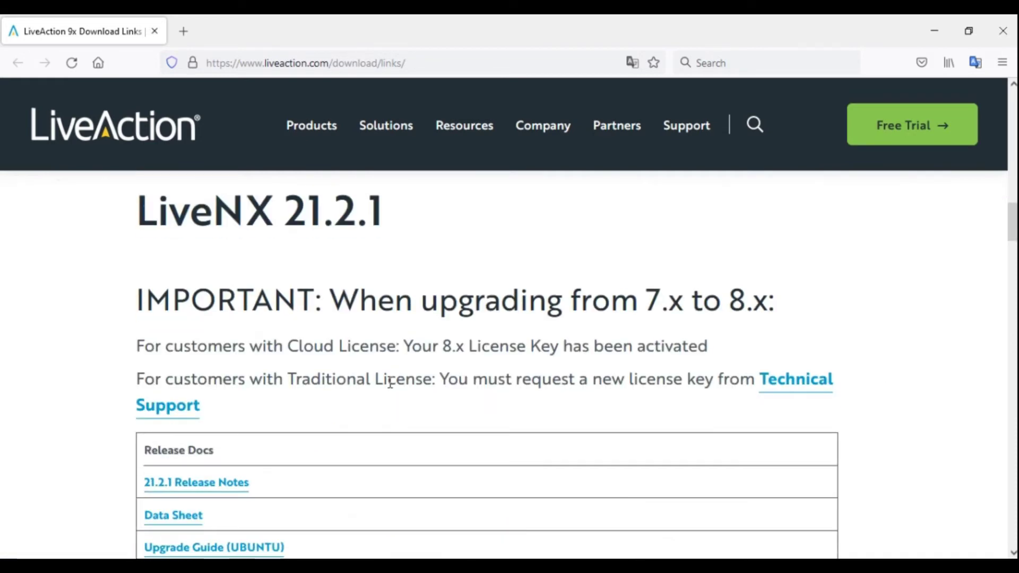
scroll(230, 342, down, 2)
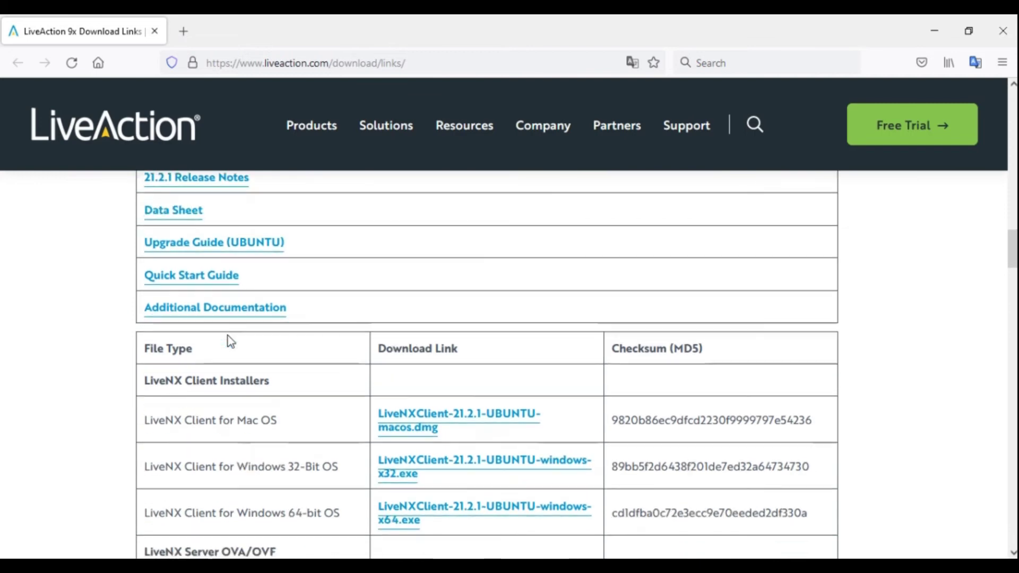
scroll(230, 341, down, 5)
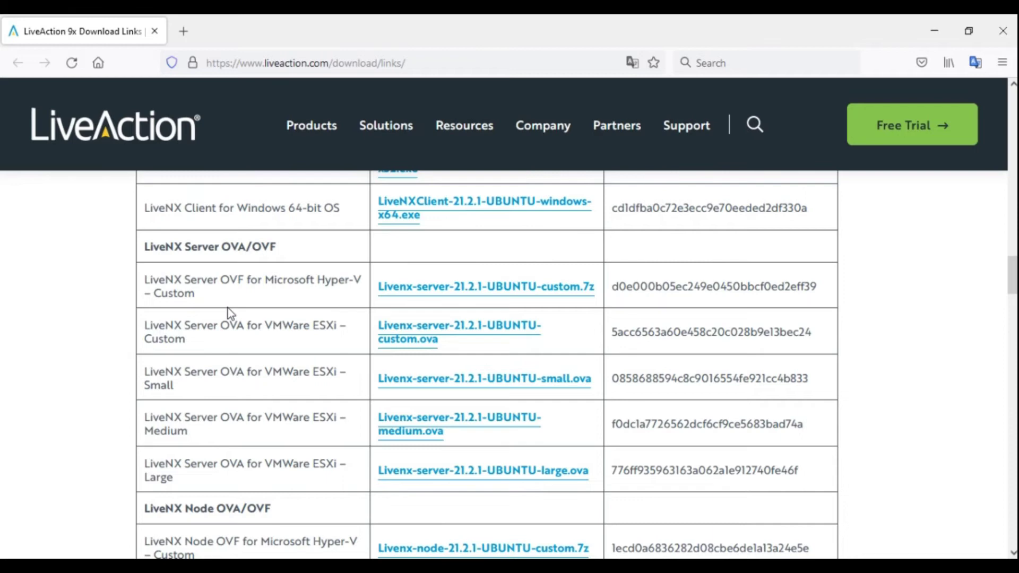
drag(144, 247, 297, 256)
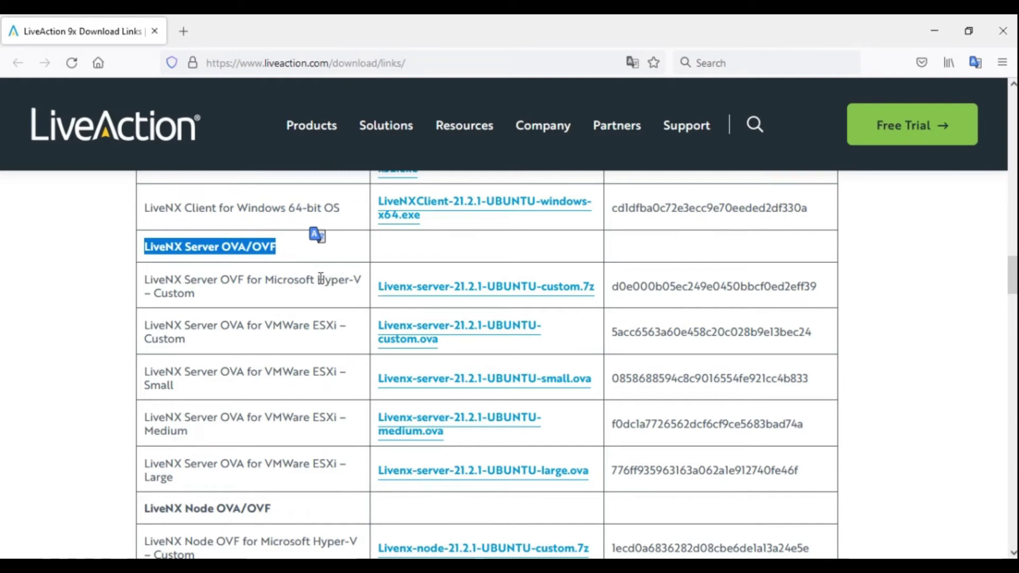
drag(317, 280, 361, 282)
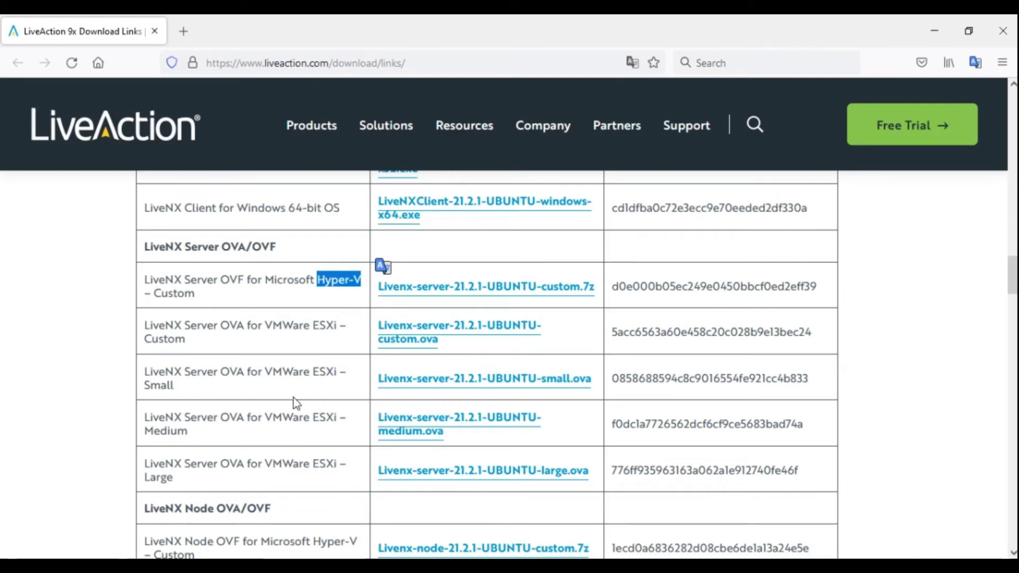
scroll(293, 403, down, 3)
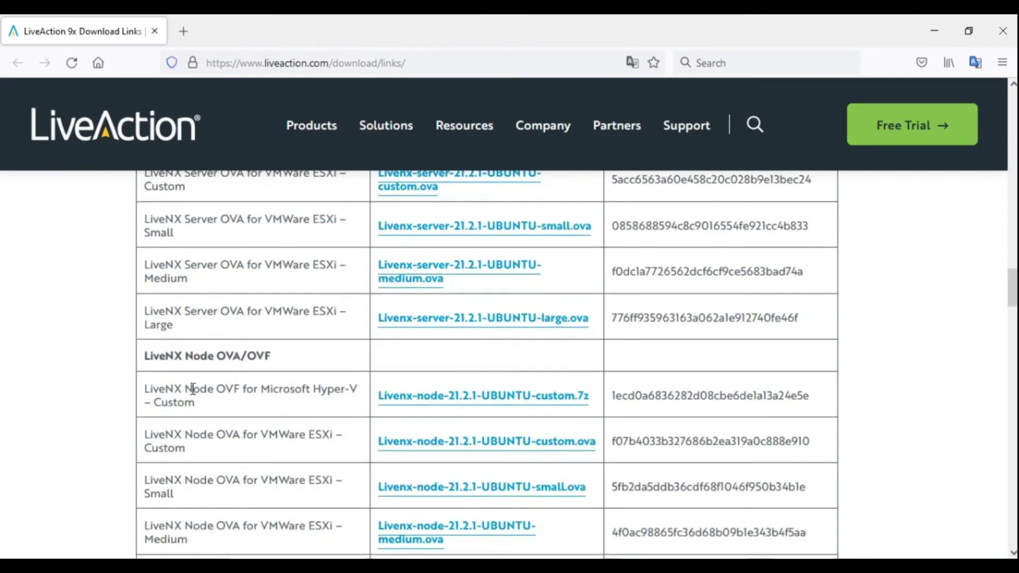
scroll(279, 393, down, 3)
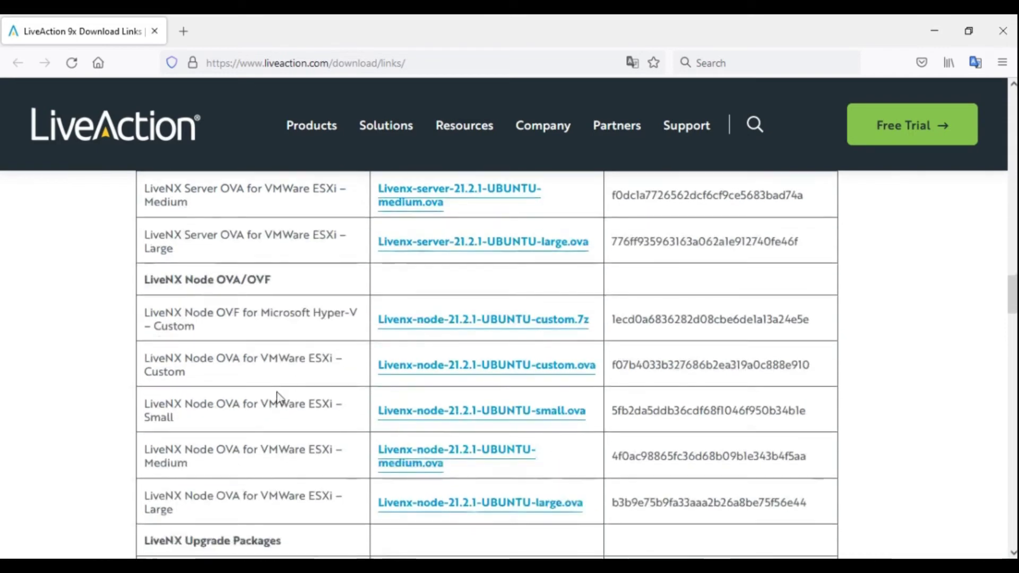
scroll(280, 398, up, 9)
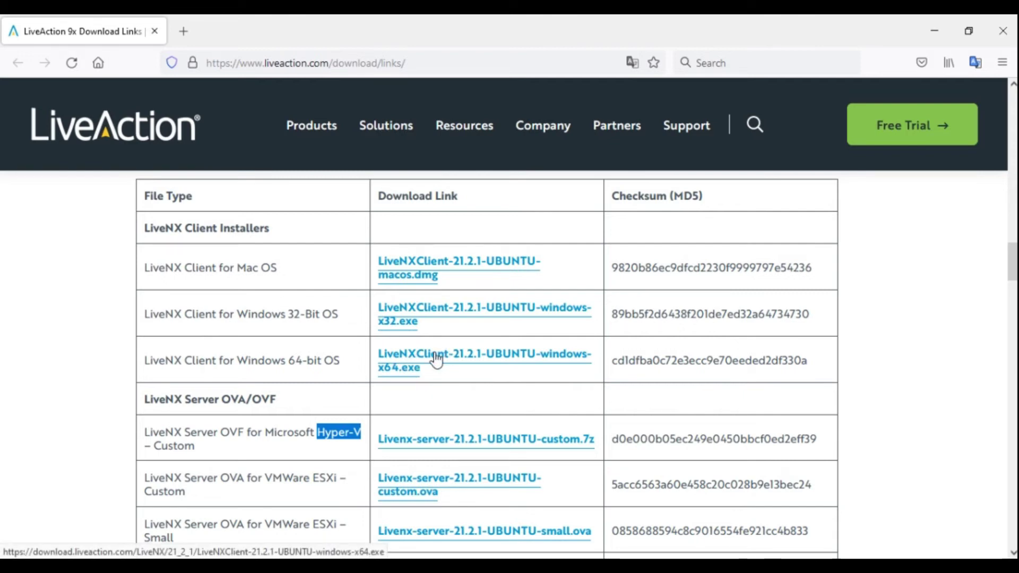
scroll(436, 360, down, 3)
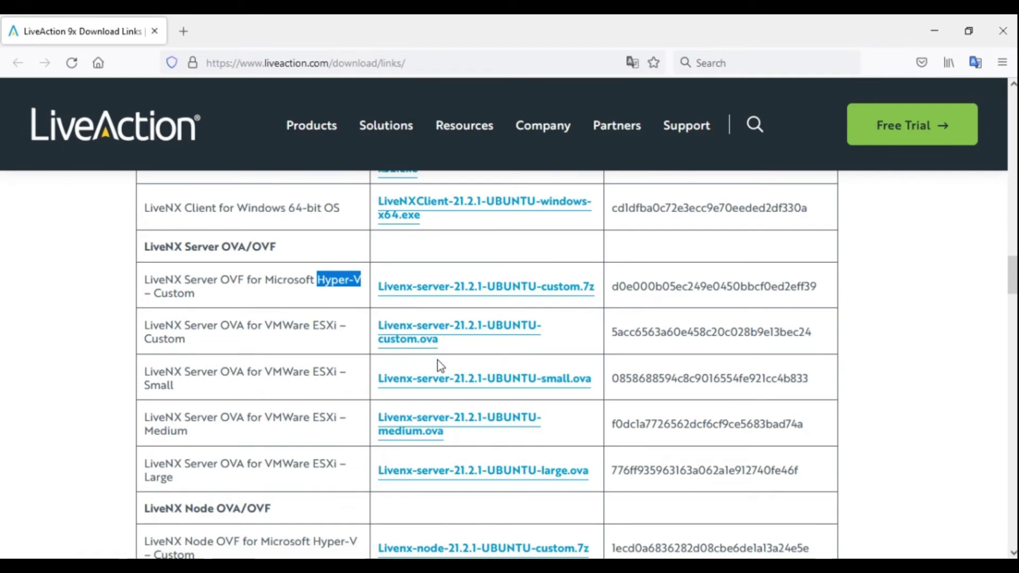
scroll(437, 360, down, 4)
scroll(439, 365, down, 3)
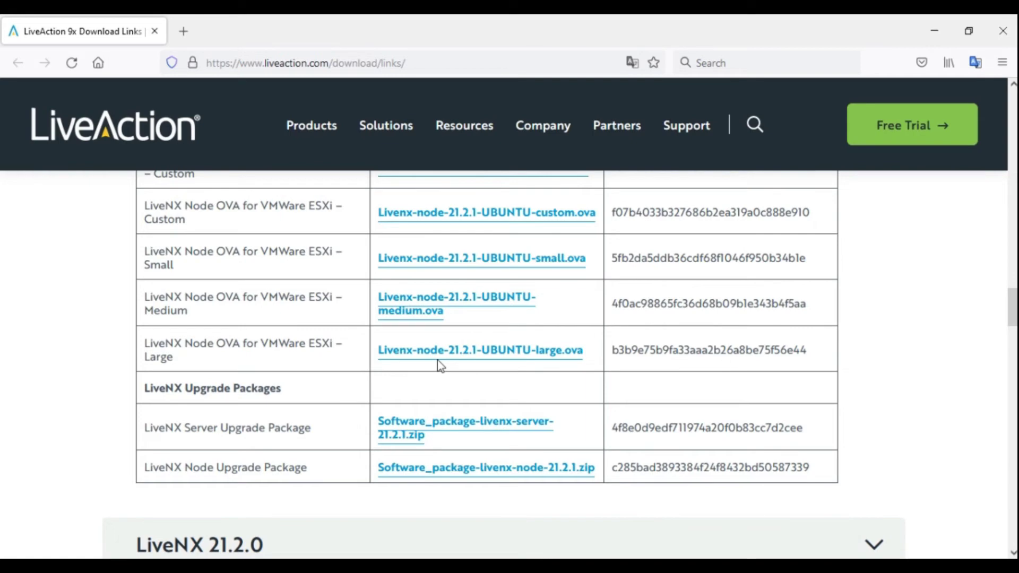
scroll(439, 365, up, 7)
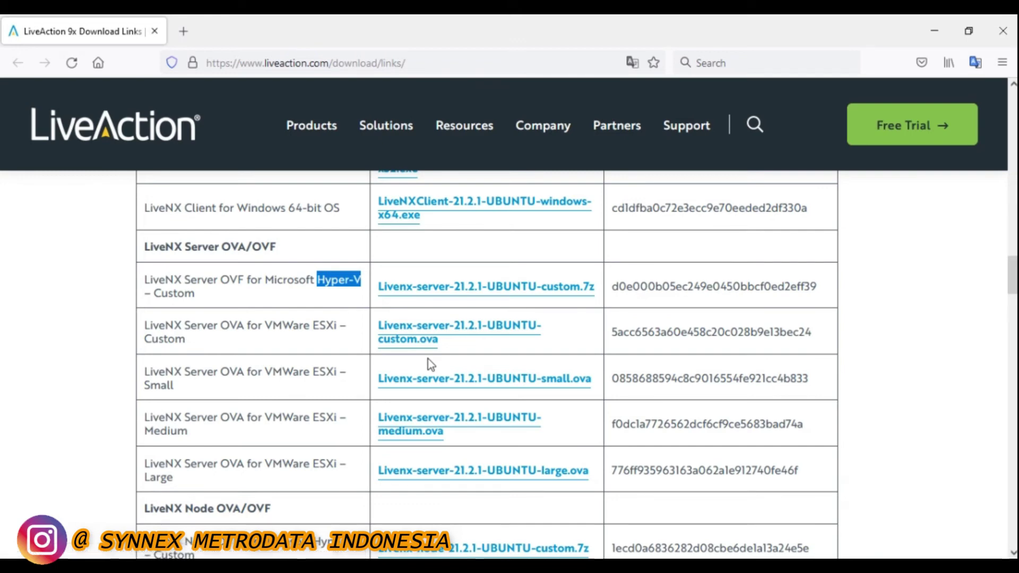
click(495, 566)
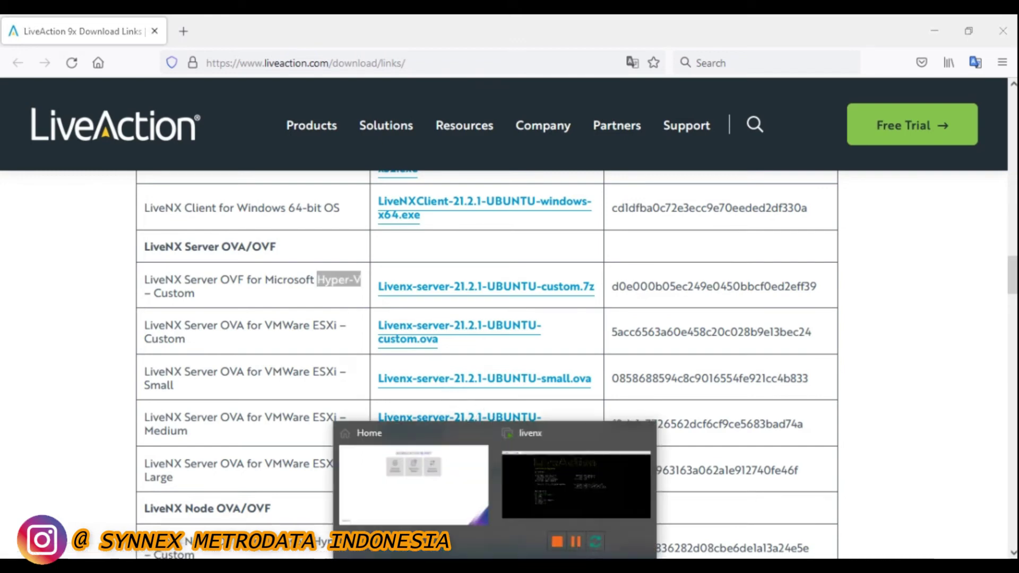
click(571, 507)
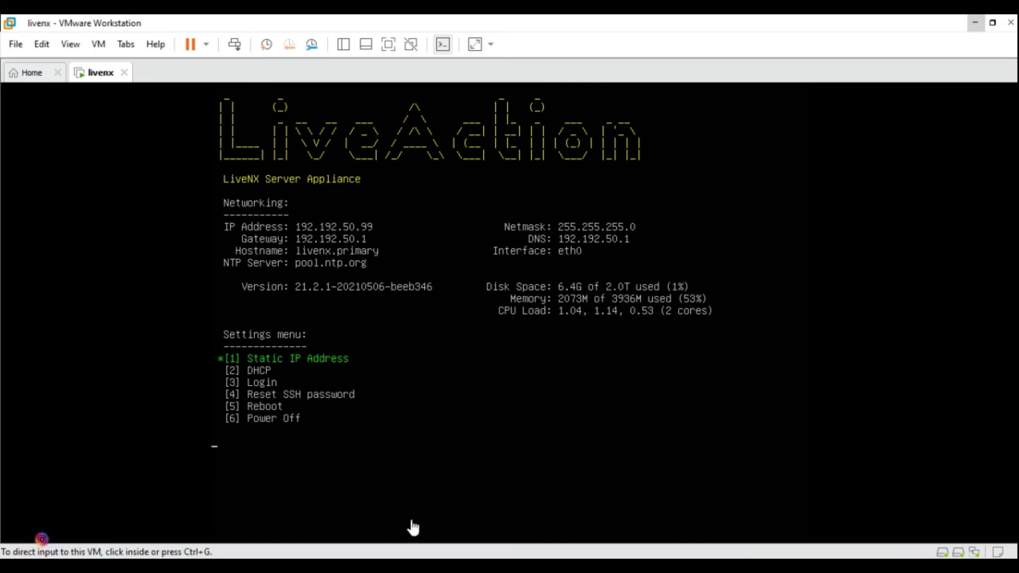
click(414, 566)
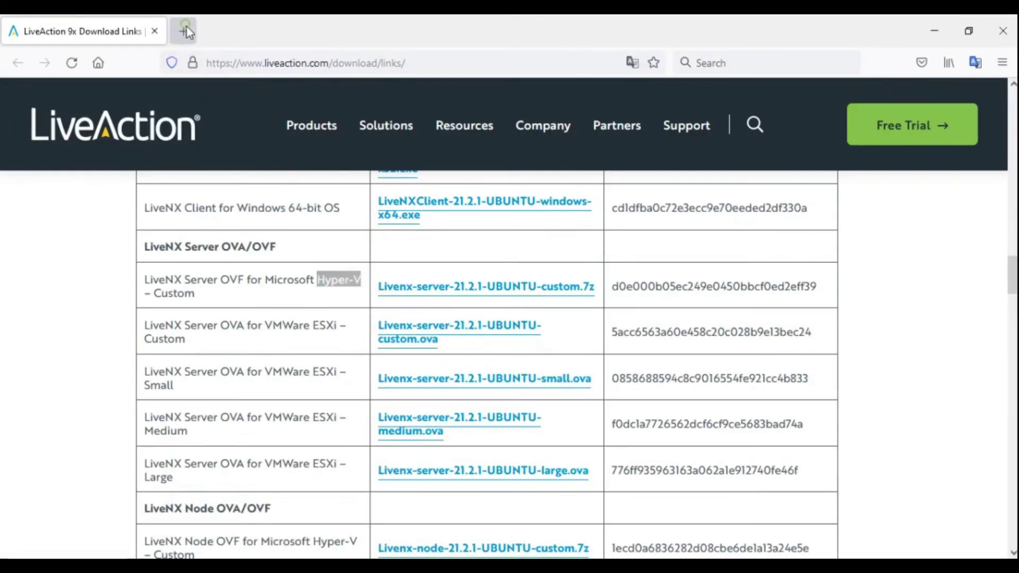
Browse to 192.192.50.99 in a new tab and accept the certificate risk to continue
click(185, 30)
text(192.192)
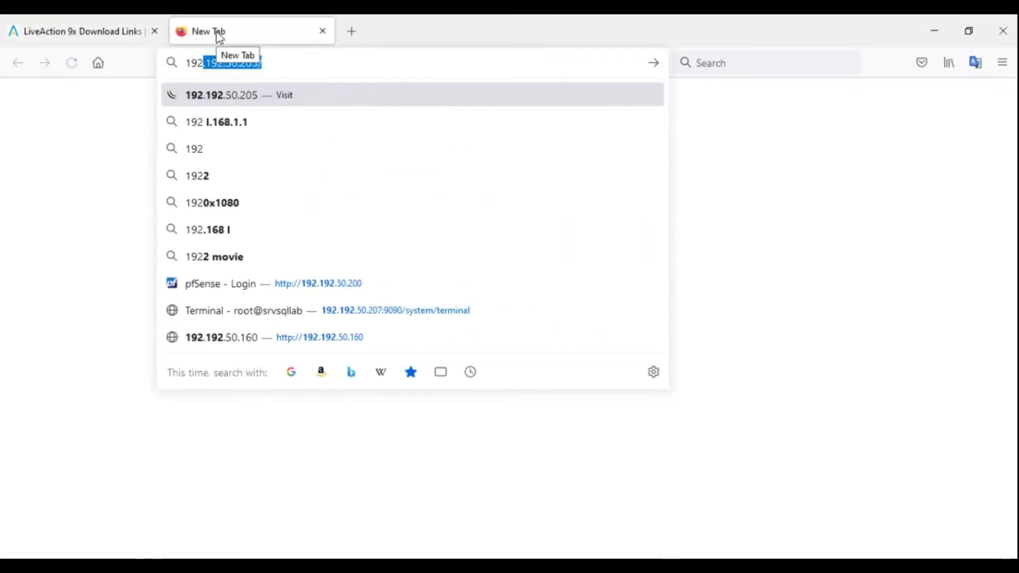
text(.50.)
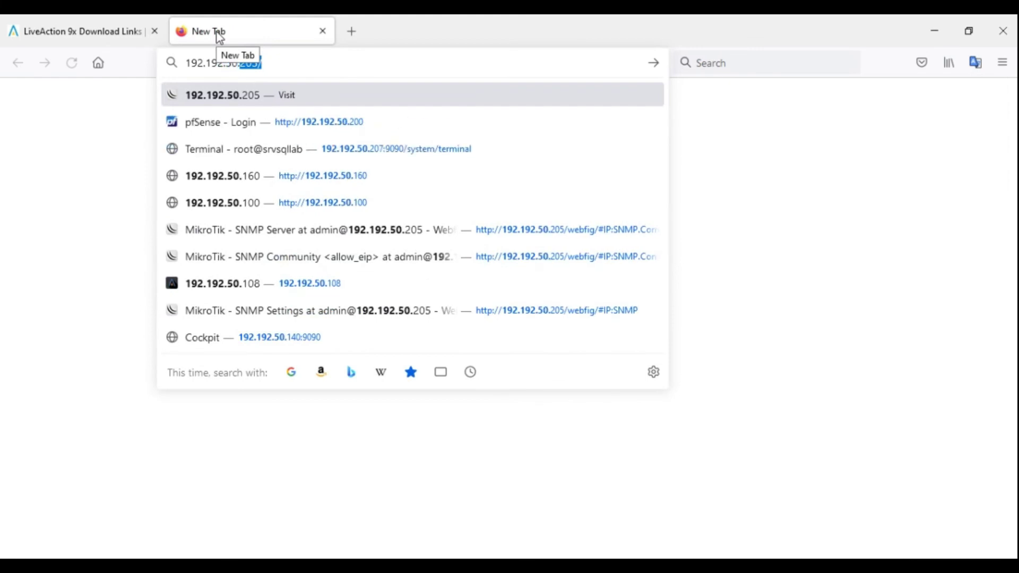
text(99)
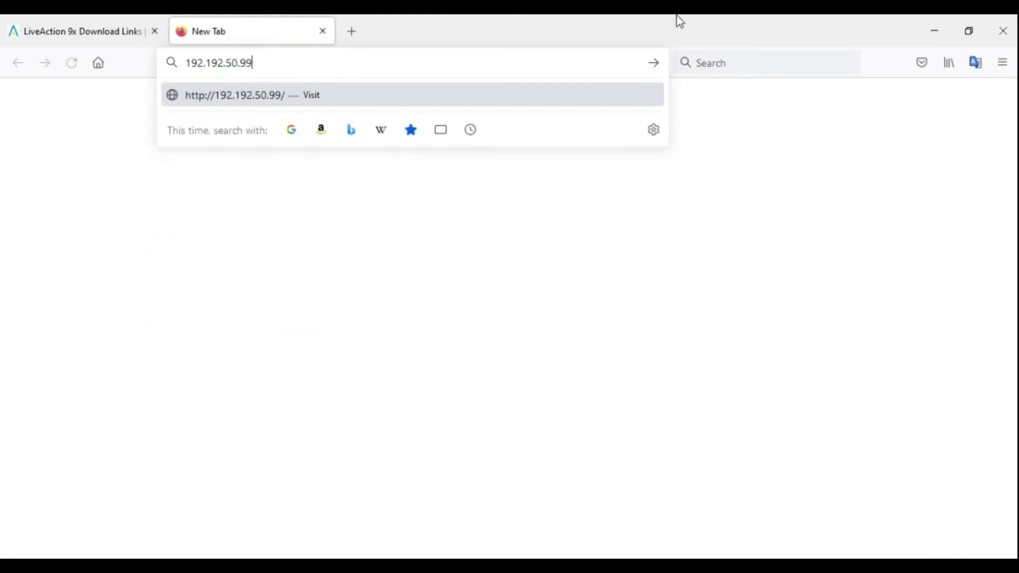
key(Return)
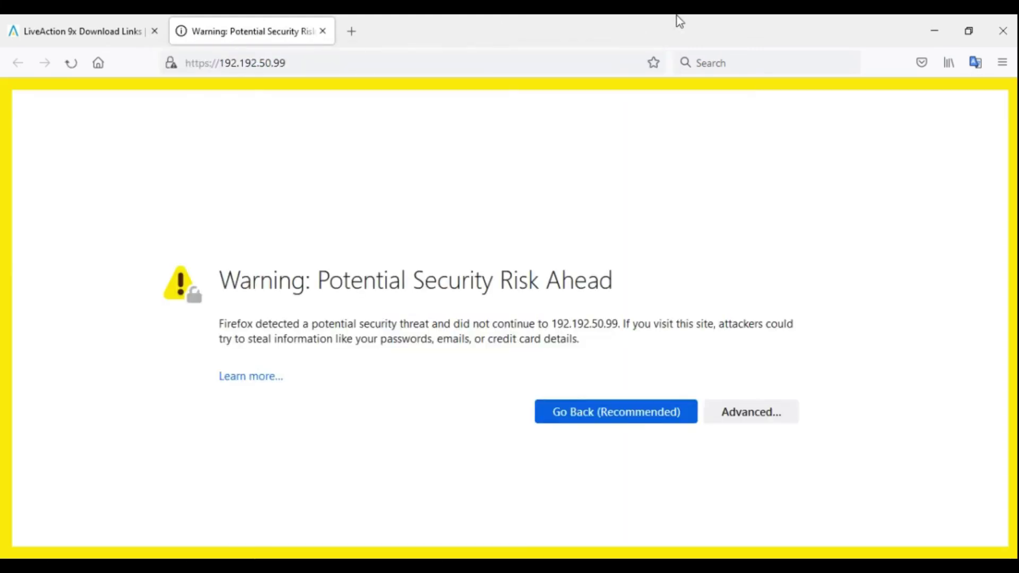
click(743, 413)
click(713, 493)
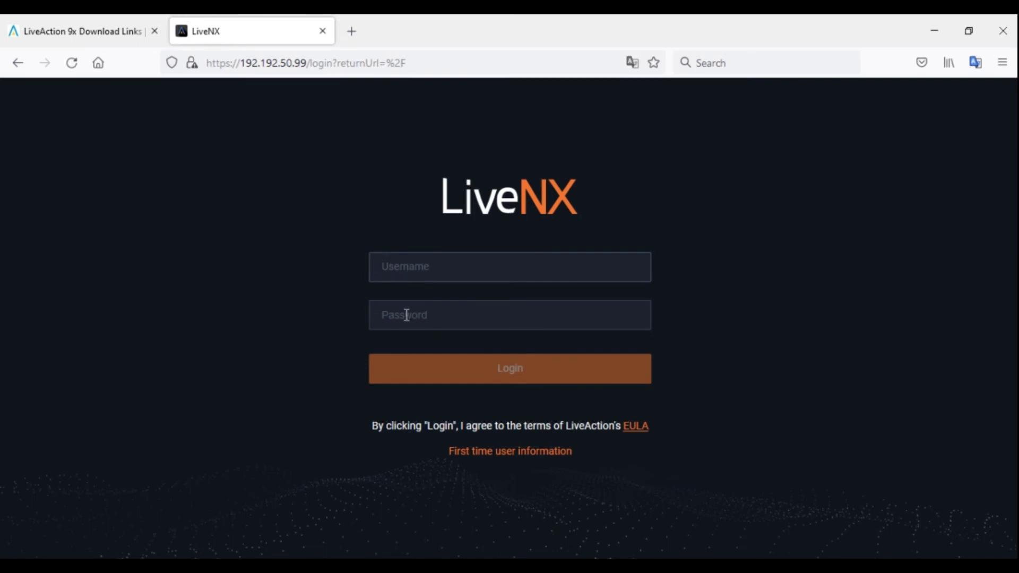
Log in with the default admin username and password
click(415, 267)
text(adminadmin)
key(Return)
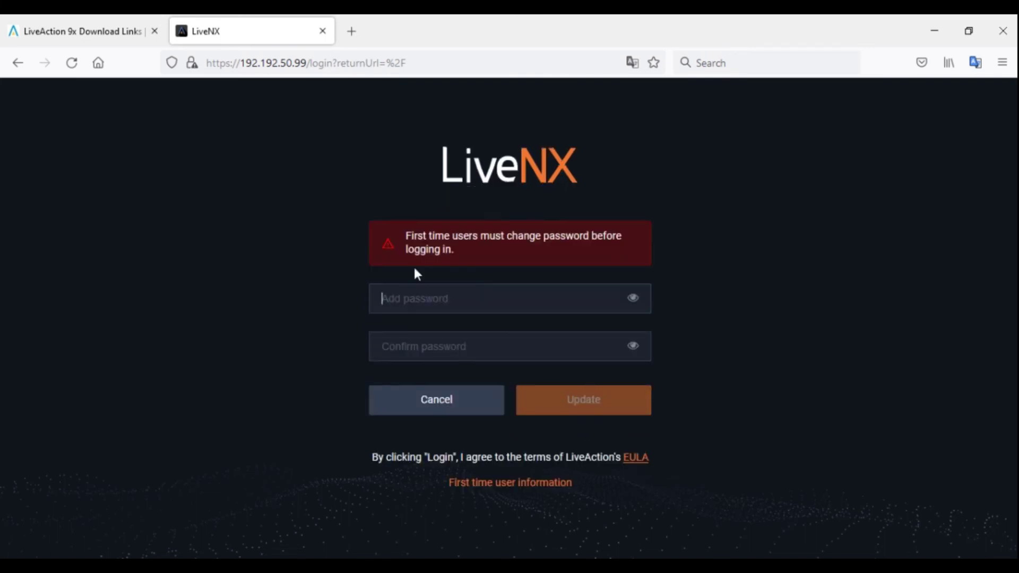
Enter and confirm the new administrator password, check it visibly, and save it
text(admin)
key(BackSpace)
key(BackSpace)
key(BackSpace)
key(BackSpace)
key(BackSpace)
text(admin1234567)
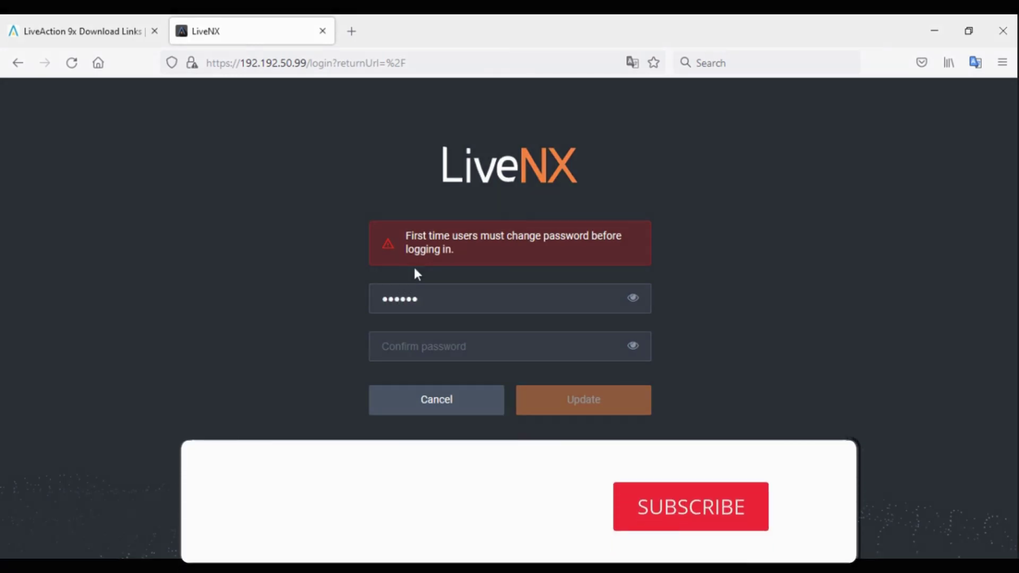
text(8)
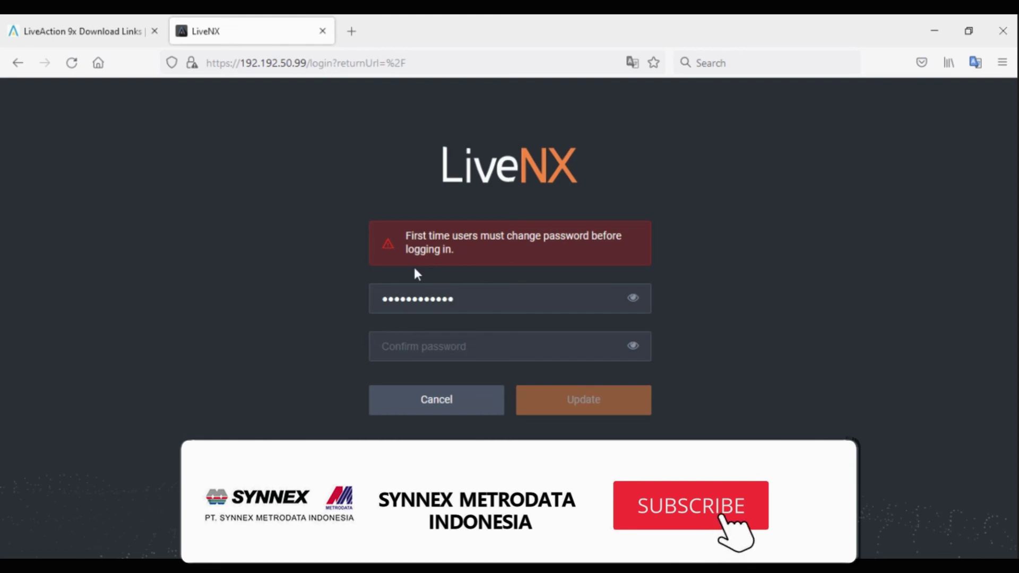
key(Tab)
text(admin1234)
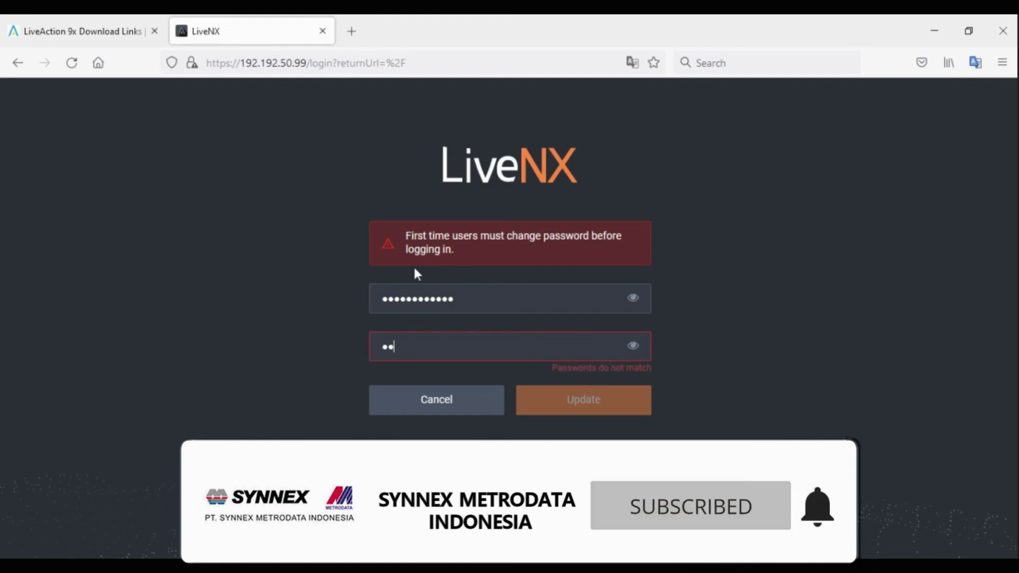
text(5678)
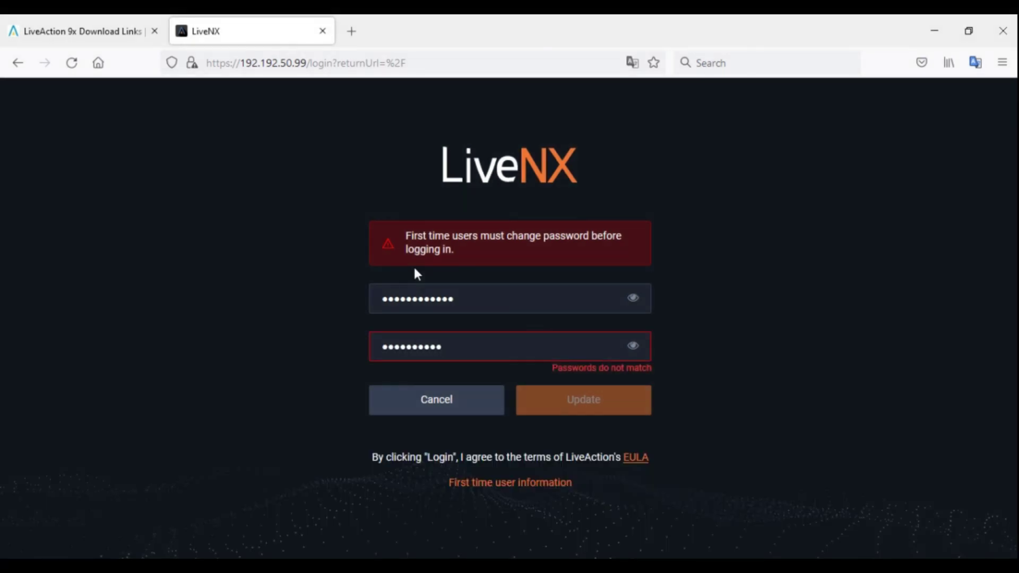
click(637, 352)
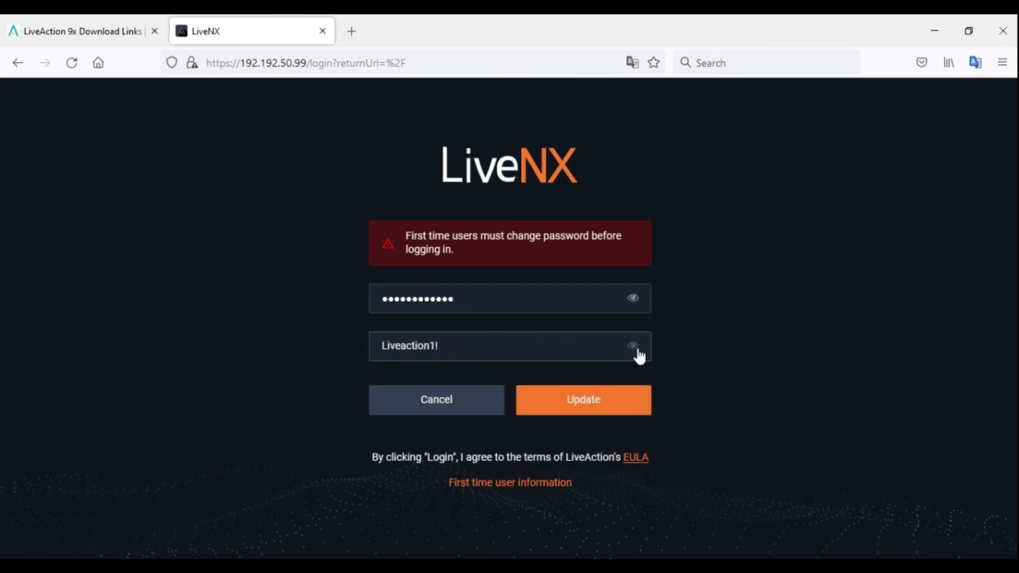
click(640, 357)
click(608, 409)
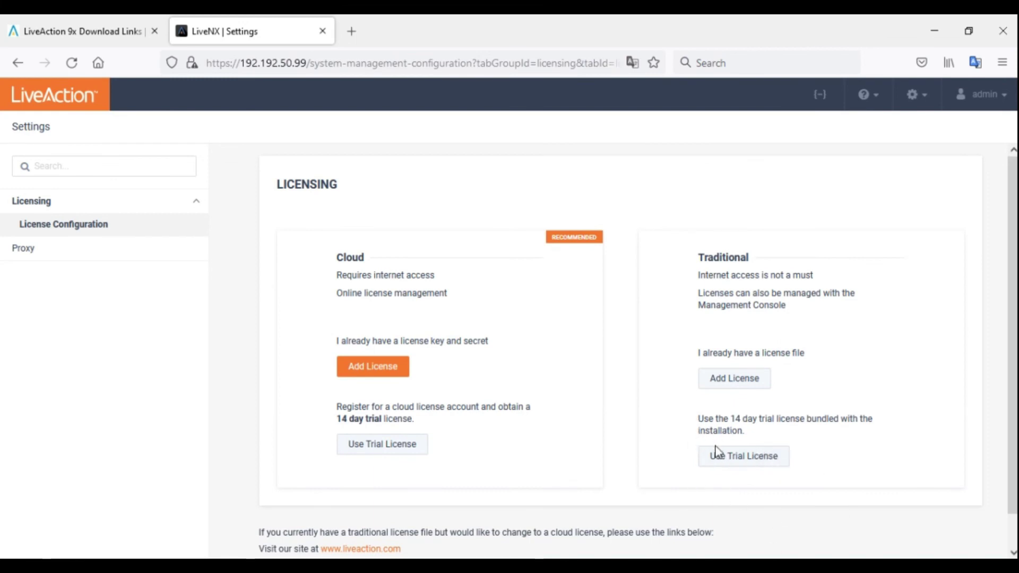
Scroll through the Cloud and Traditional license cards, then minimize Firefox
scroll(719, 454, down, 1)
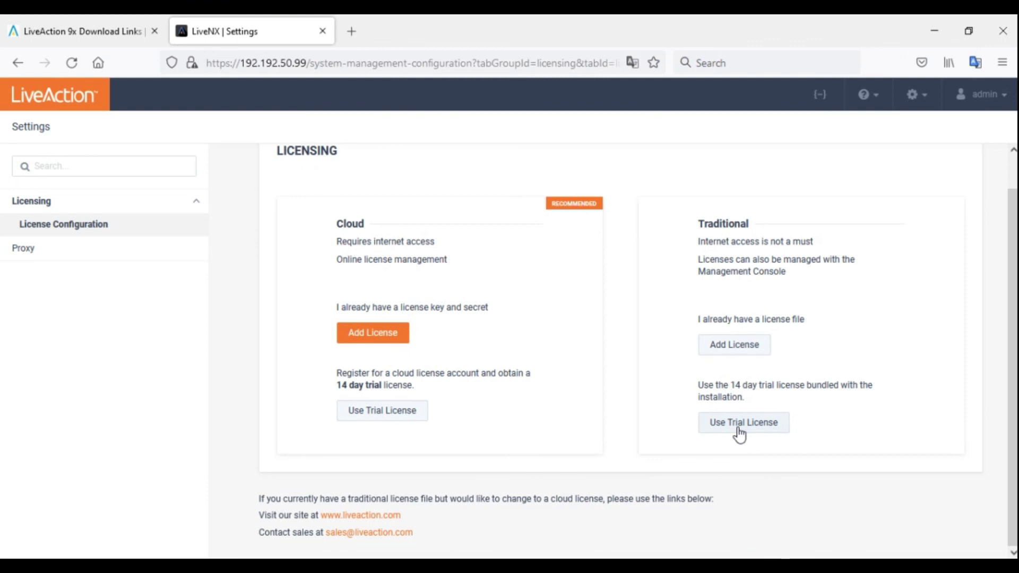
click(926, 38)
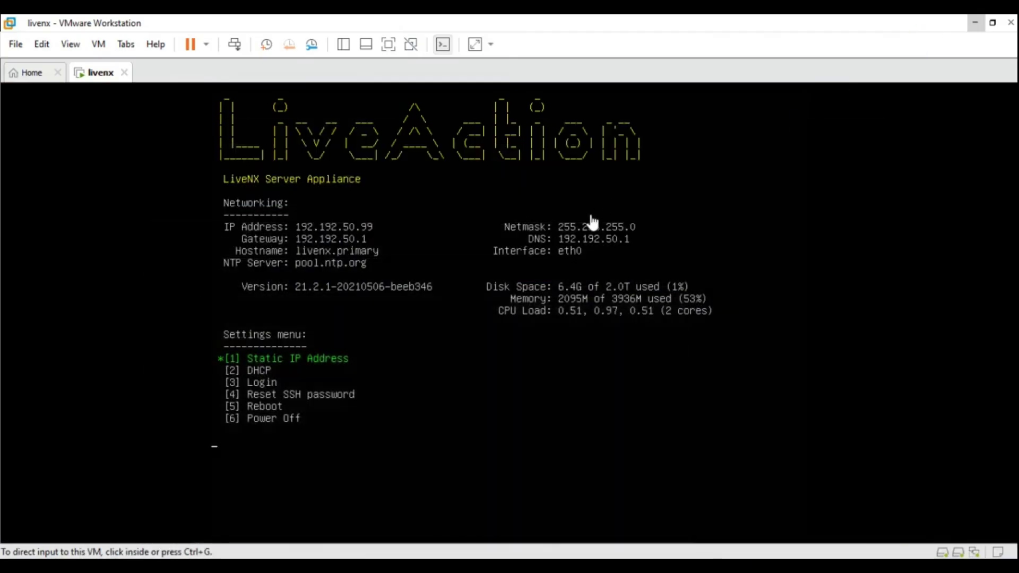